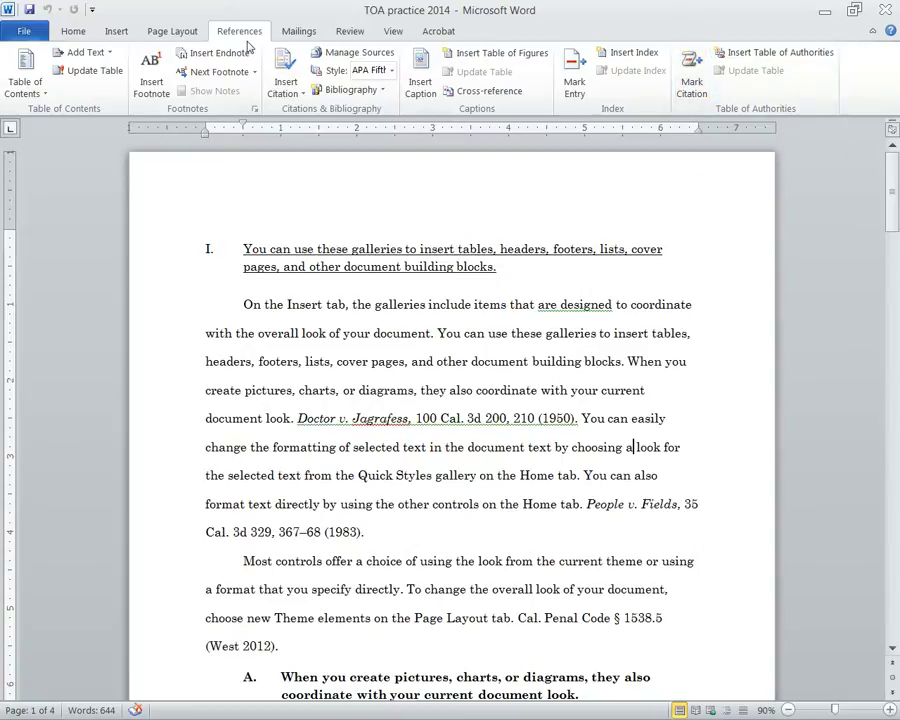
Step: Open the Mark Citation dialog from References and move it to the page's lower right
left_click(73, 31)
left_click(248, 32)
left_click(693, 73)
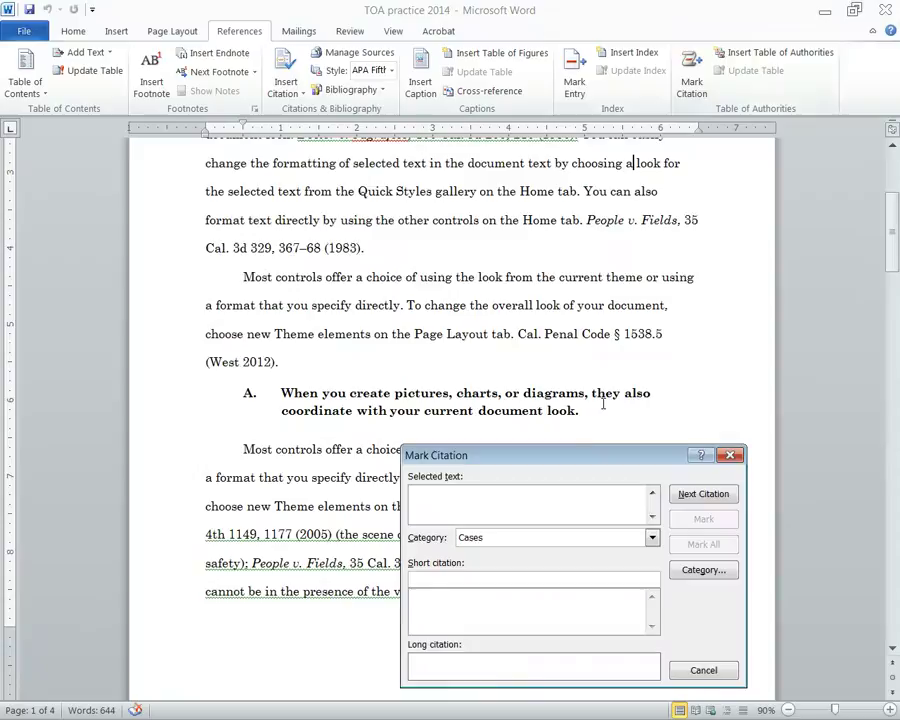
left_click_drag(580, 462, 594, 313)
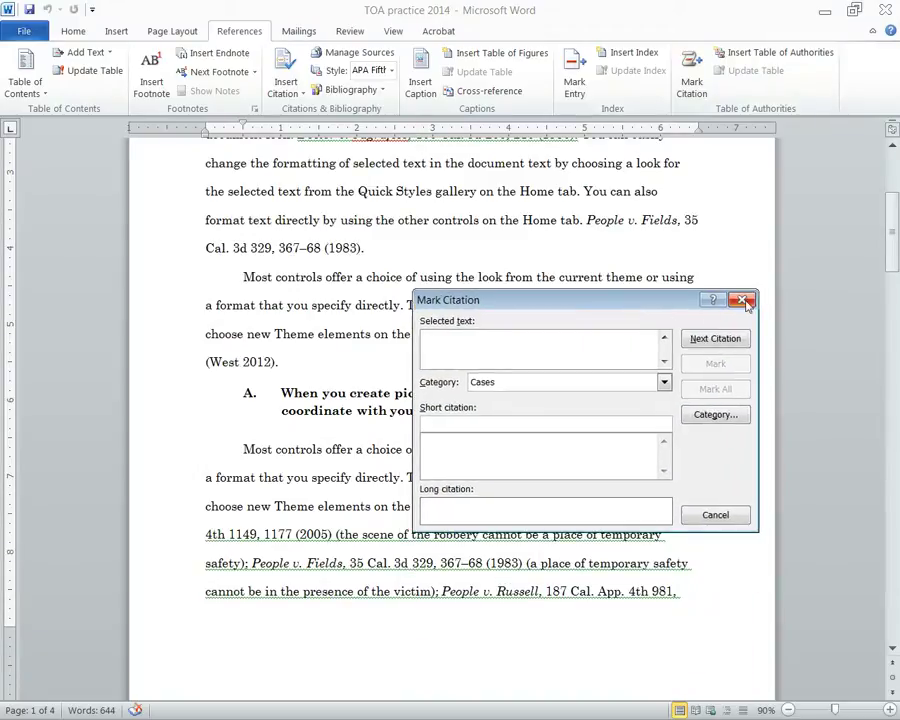
left_click_drag(893, 248, 895, 178)
left_click_drag(635, 300, 707, 448)
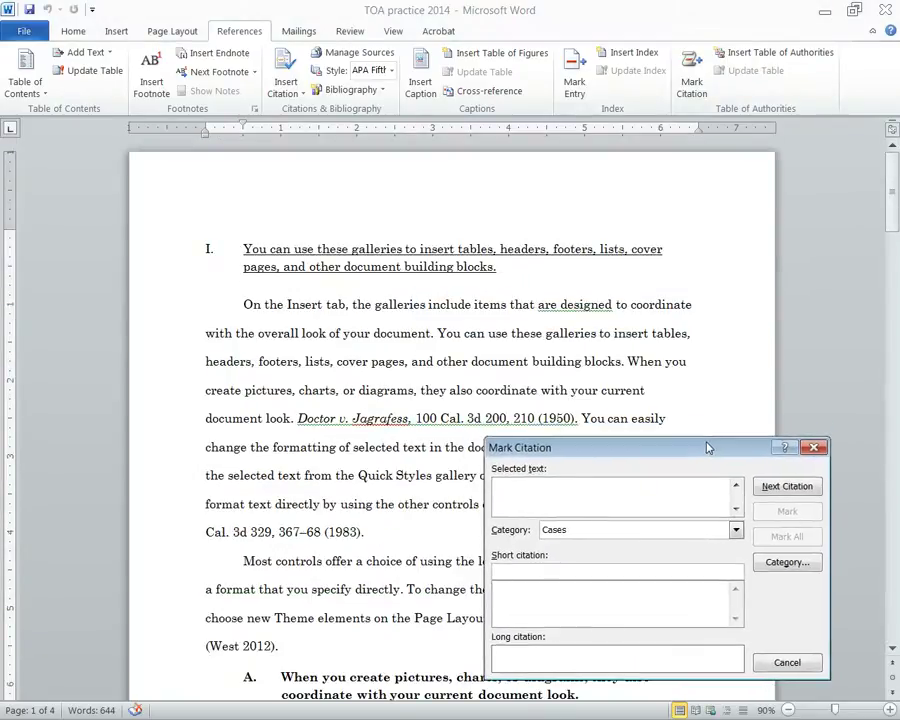
Step: Select the Doctor v. Jagrafess citation in the brief and load it into Mark Citation
left_click(297, 412)
left_click_drag(297, 418, 577, 433)
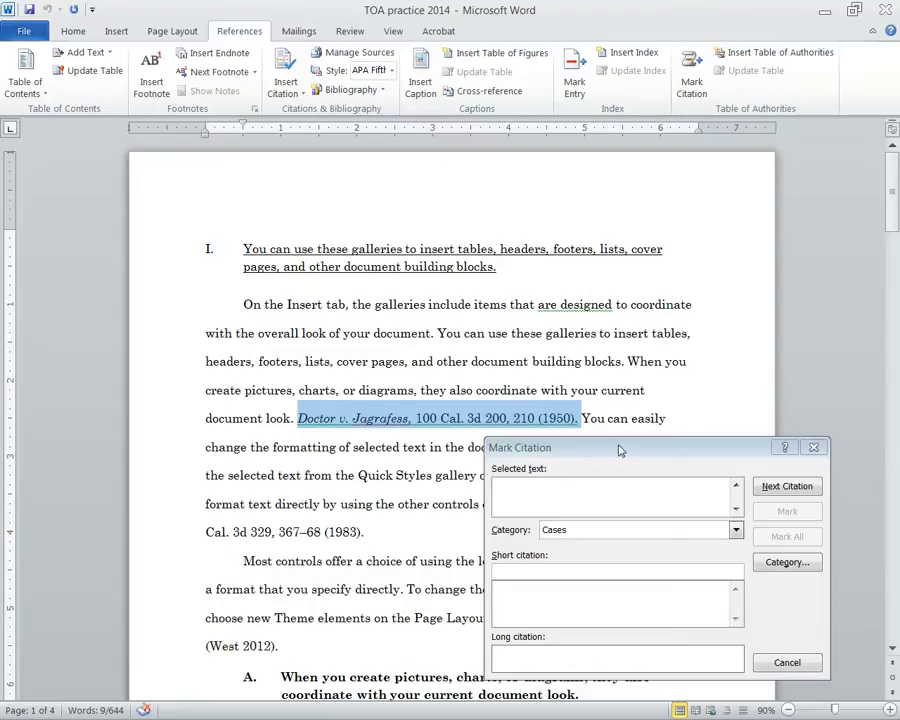
left_click(619, 451)
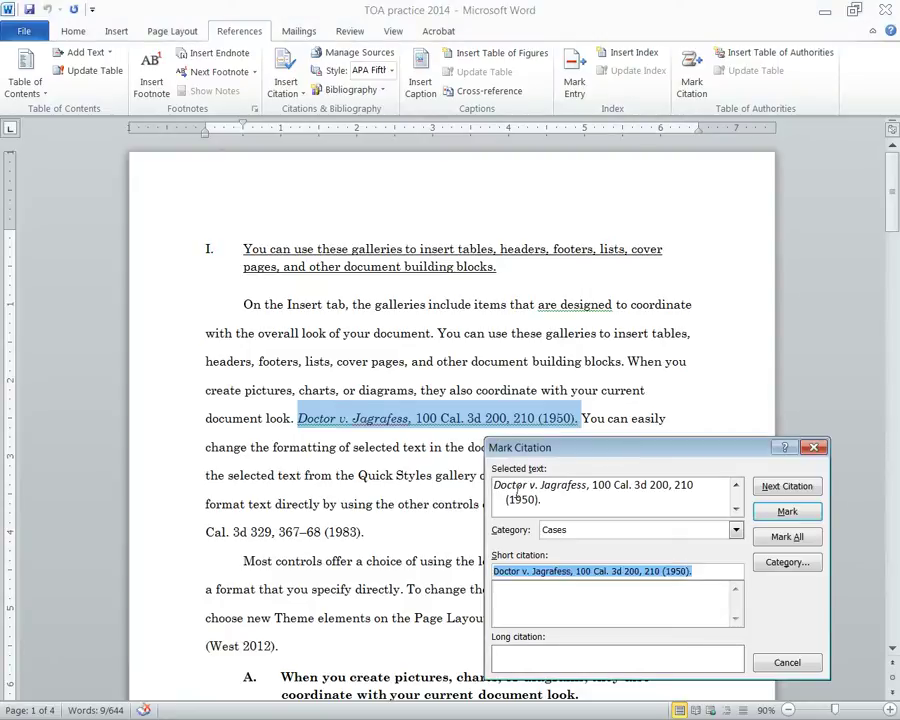
Step: Trim the selected text to 'Doctor v. Jagrafess, 100 Cal. 3d 200 (1950)', keeping category Cases
left_click_drag(593, 501, 525, 487)
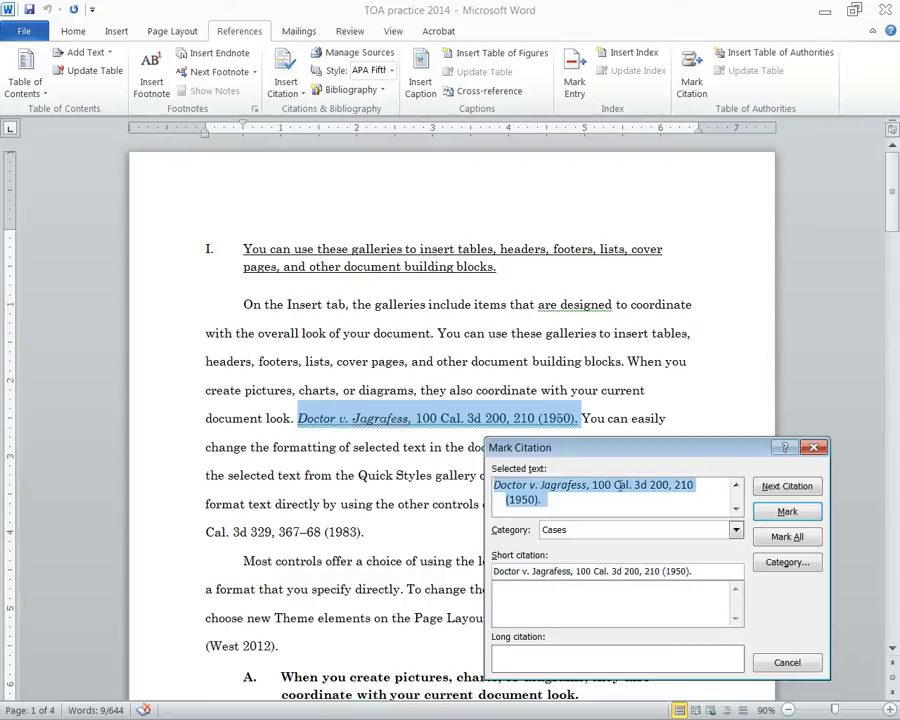
left_click(555, 504)
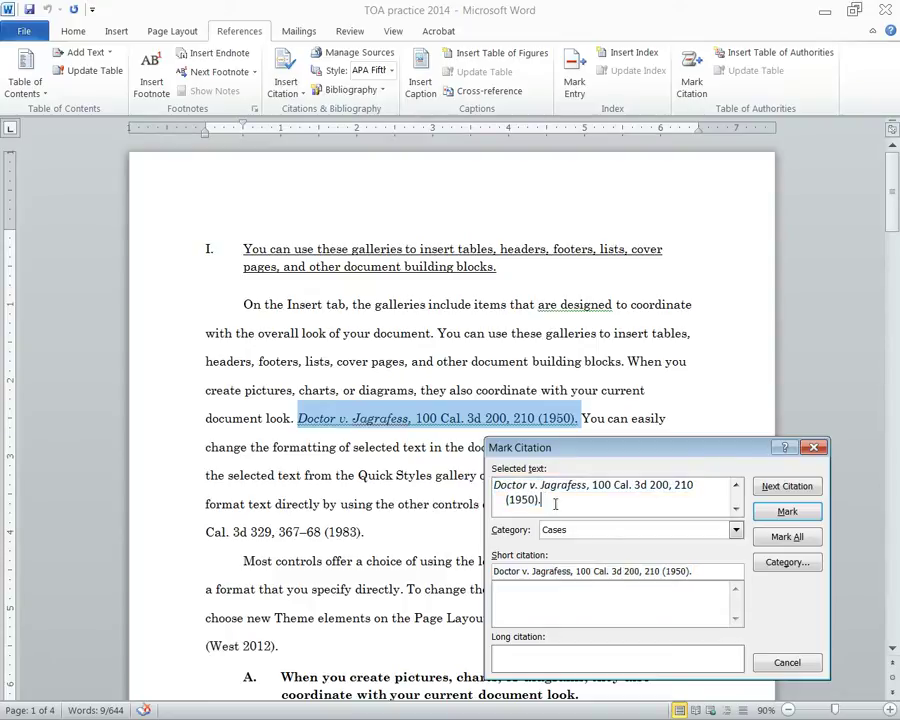
key("BackSpace")
key("Delete")
key("Delete")
key("Delete")
key("Delete")
key("Delete")
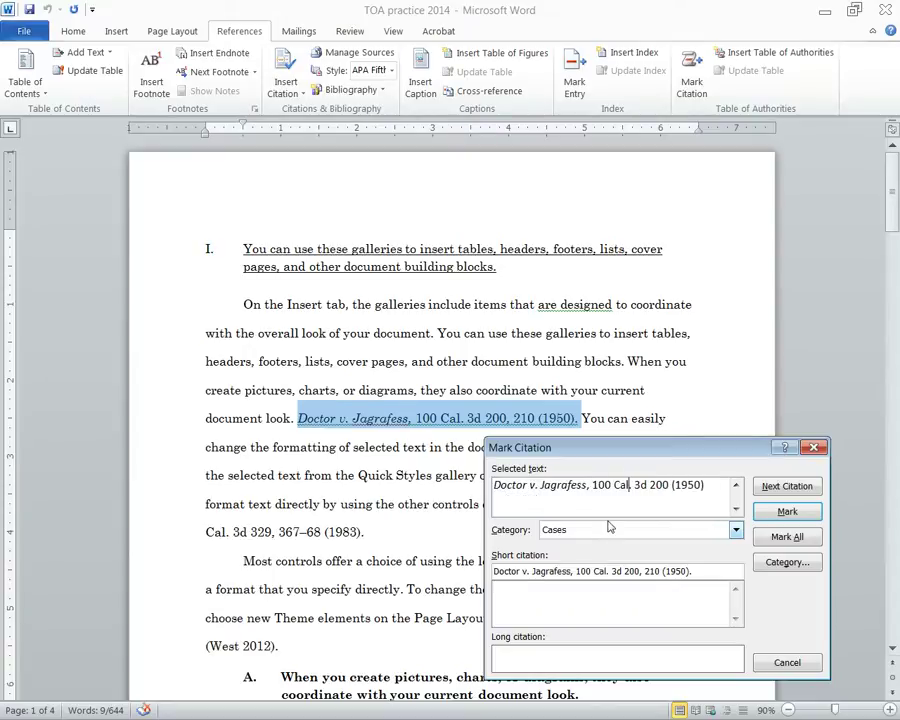
key("Return")
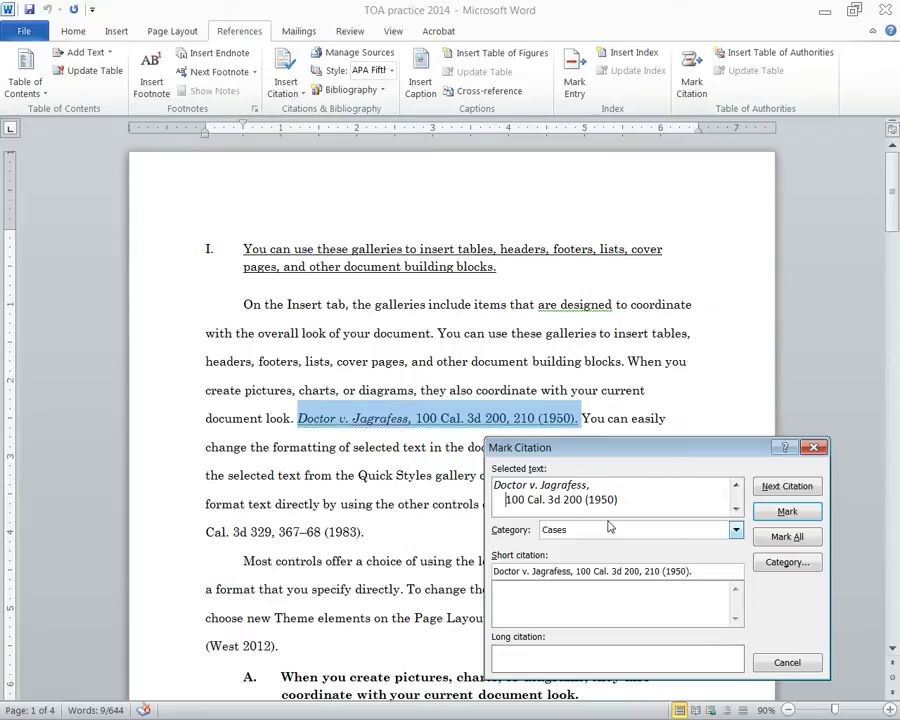
key("BackSpace")
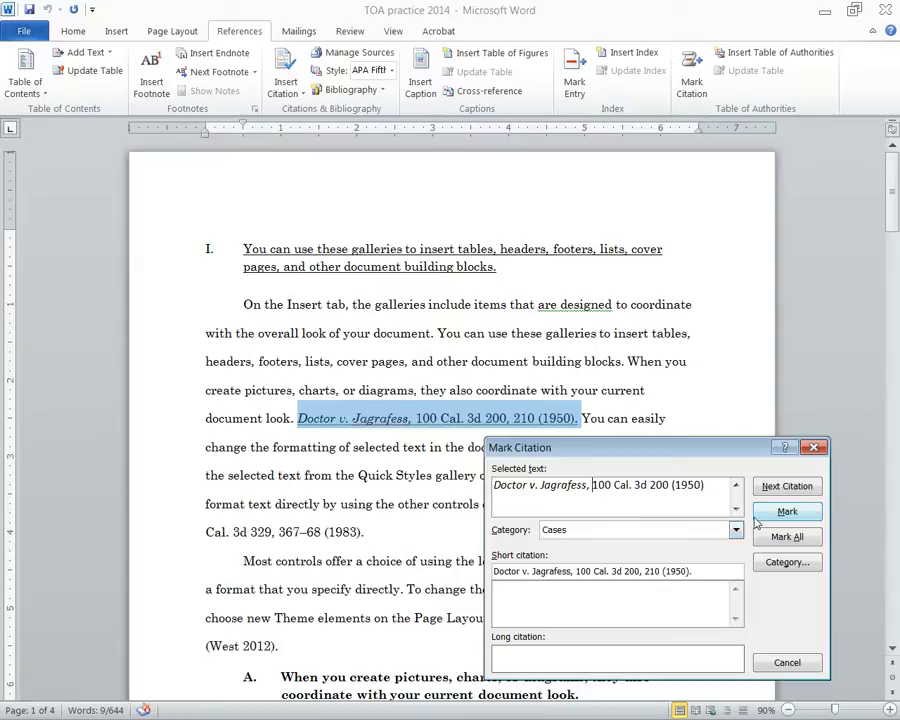
left_click(572, 530)
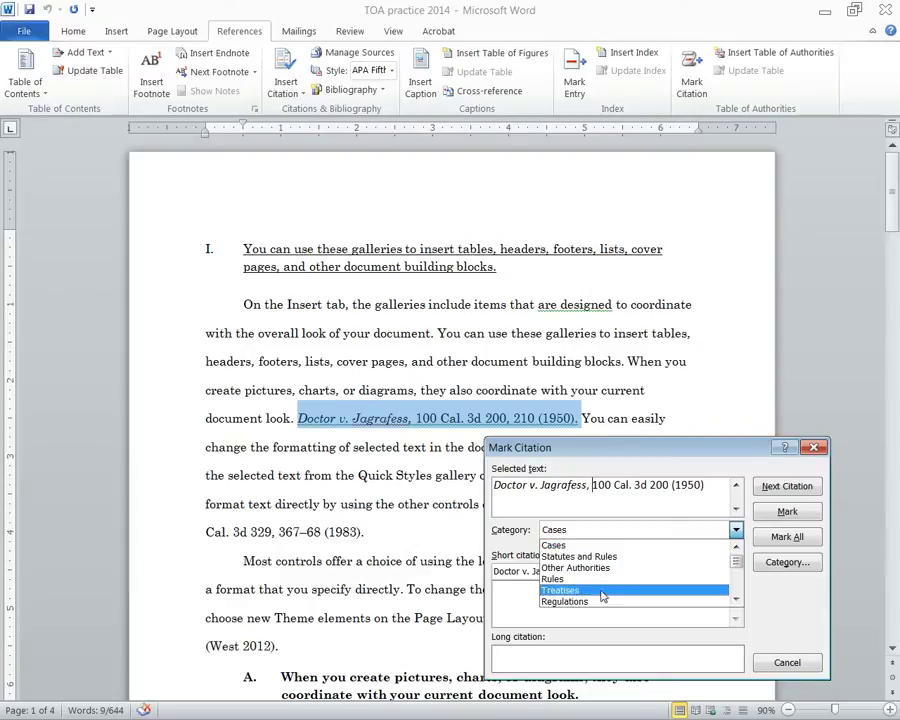
left_click(778, 562)
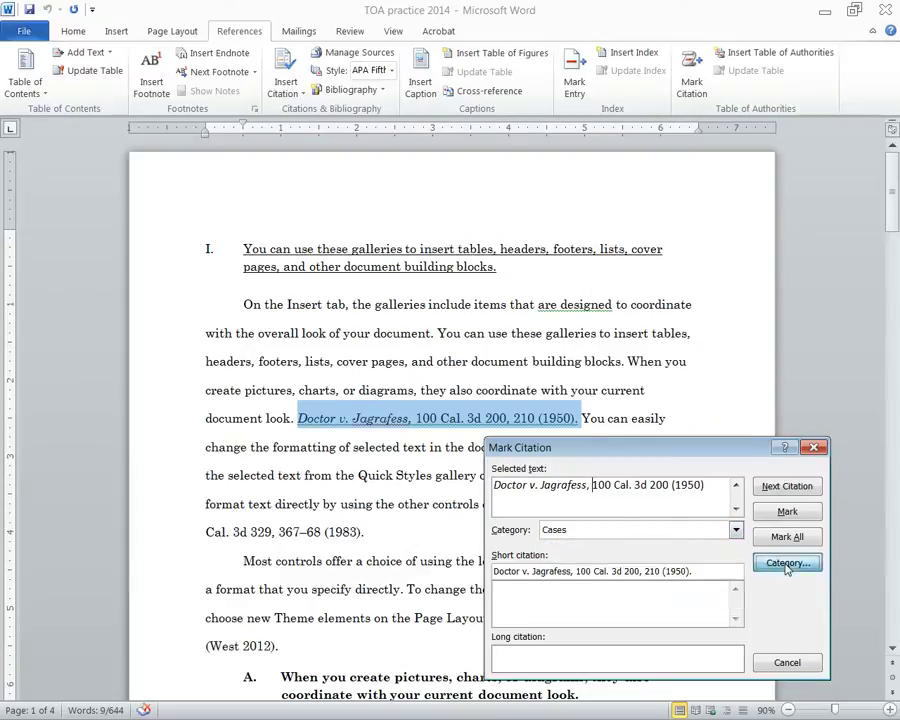
left_click(787, 562)
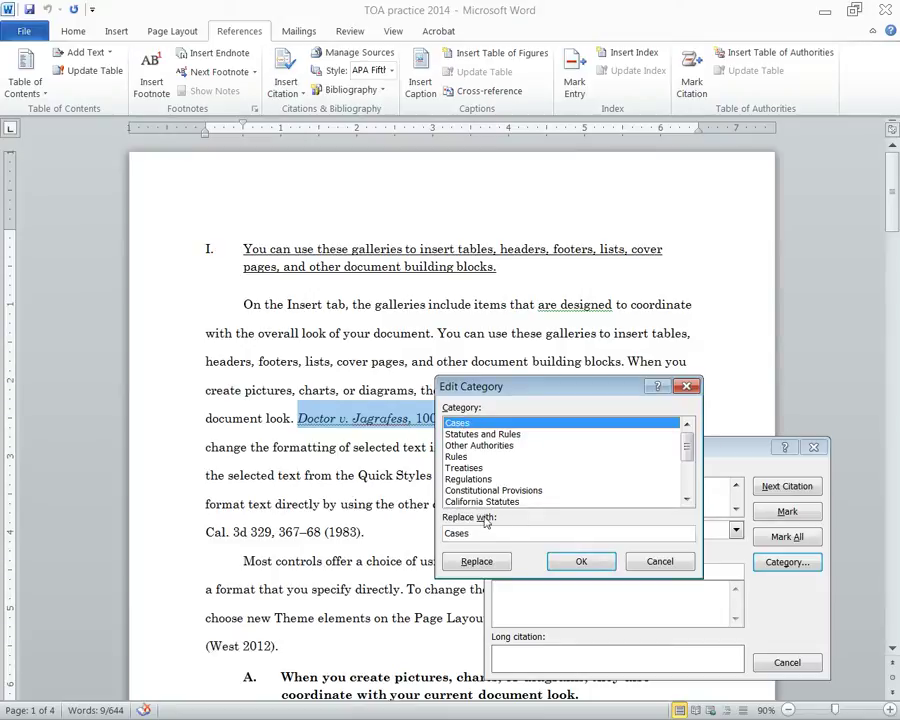
left_click_drag(478, 533, 445, 535)
type("dfghdfgh")
left_click(656, 565)
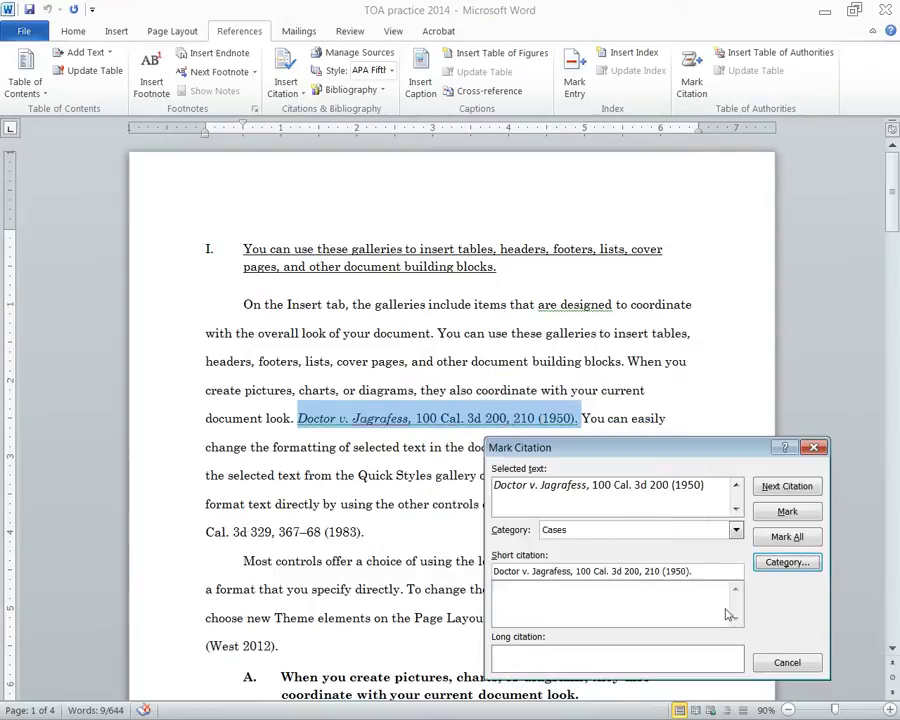
left_click(734, 531)
Step: Mark the Jagrafess citation as a Cases authority and move the dialog aside
left_click(685, 541)
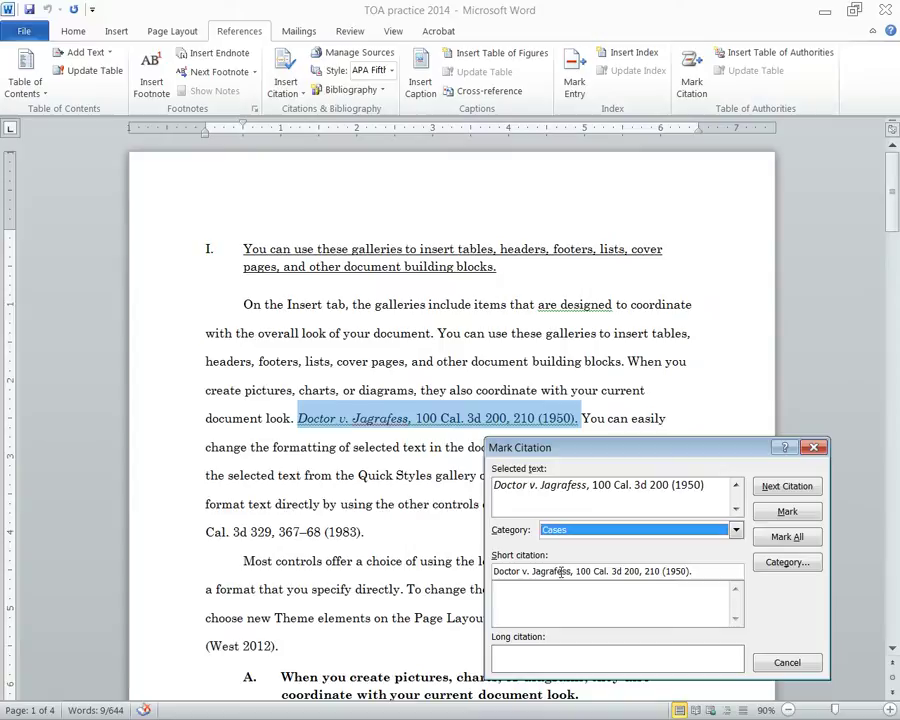
left_click(780, 511)
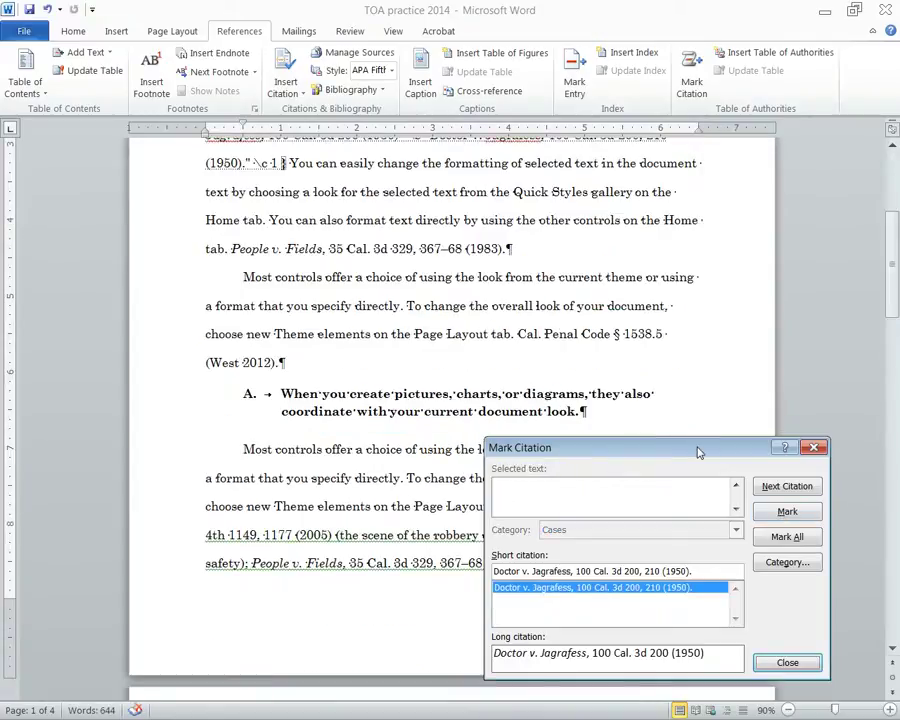
left_click_drag(697, 448, 0, 434)
scroll(343, 450, "up", 5)
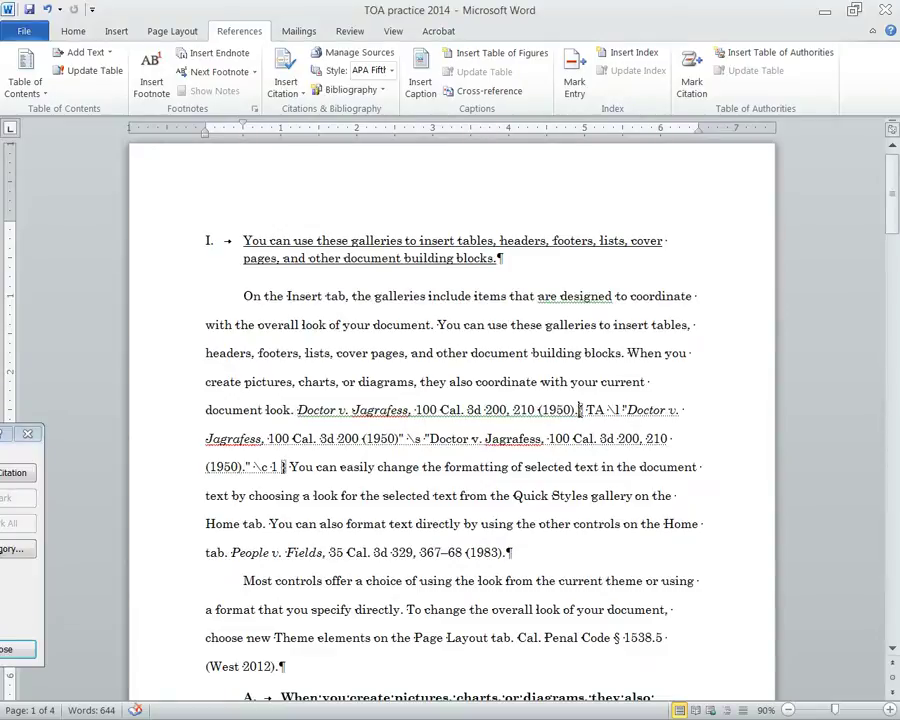
left_click_drag(578, 410, 290, 477)
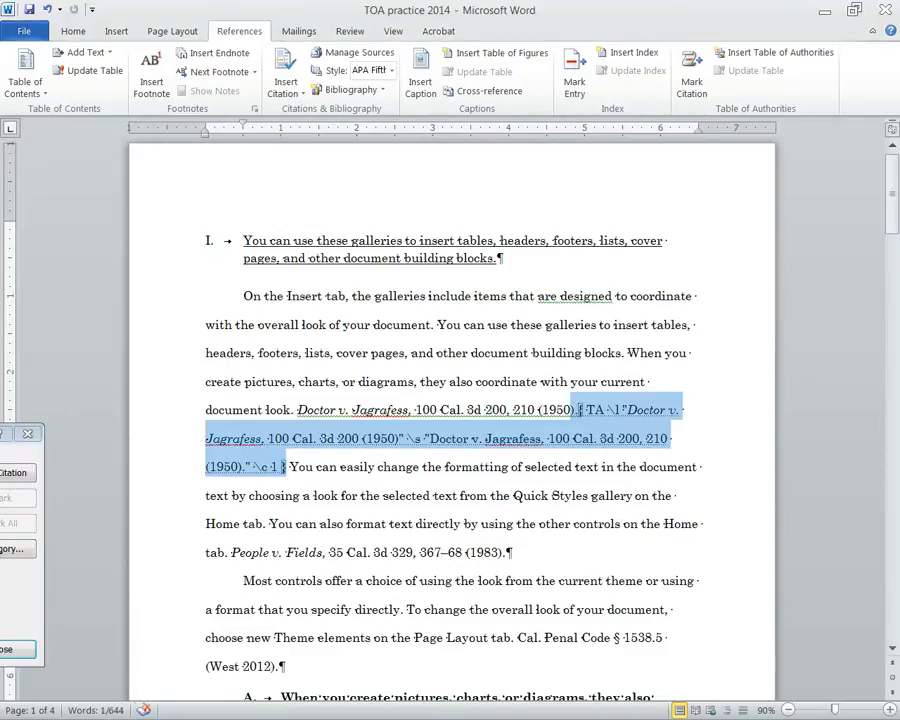
left_click_drag(15, 433, 0, 228)
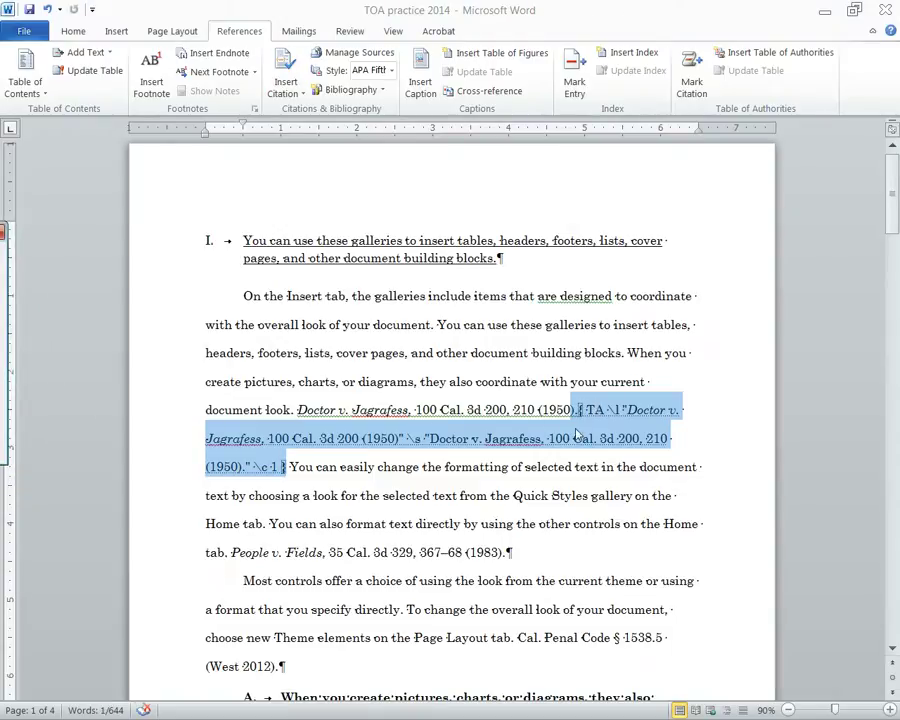
Step: Hide formatting marks and add an empty paragraph above heading I
left_click(76, 31)
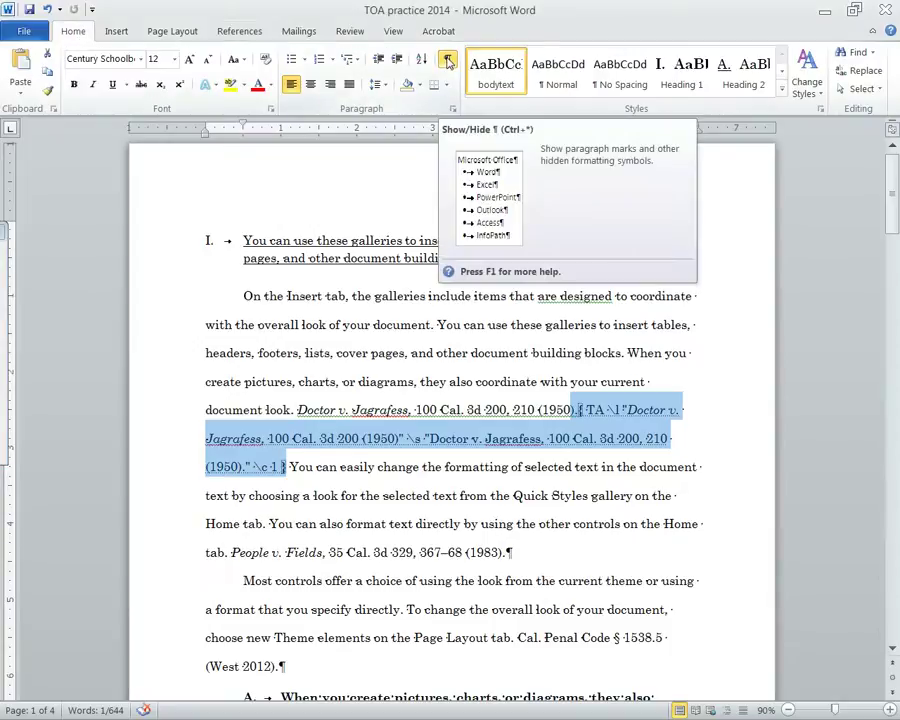
left_click(448, 61)
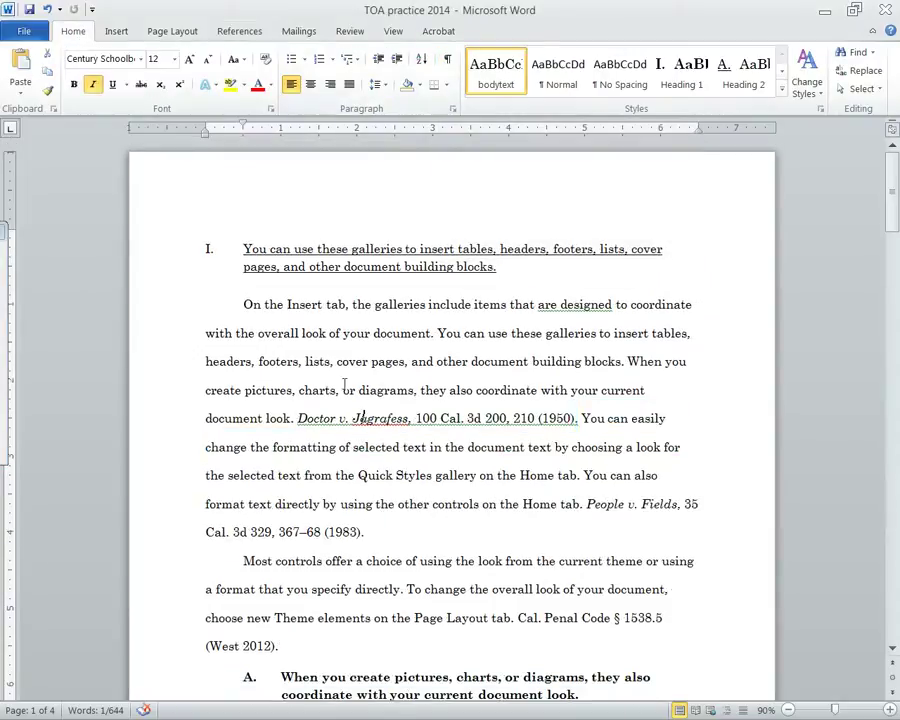
key("ctrl+Home")
key("Return")
key("Up")
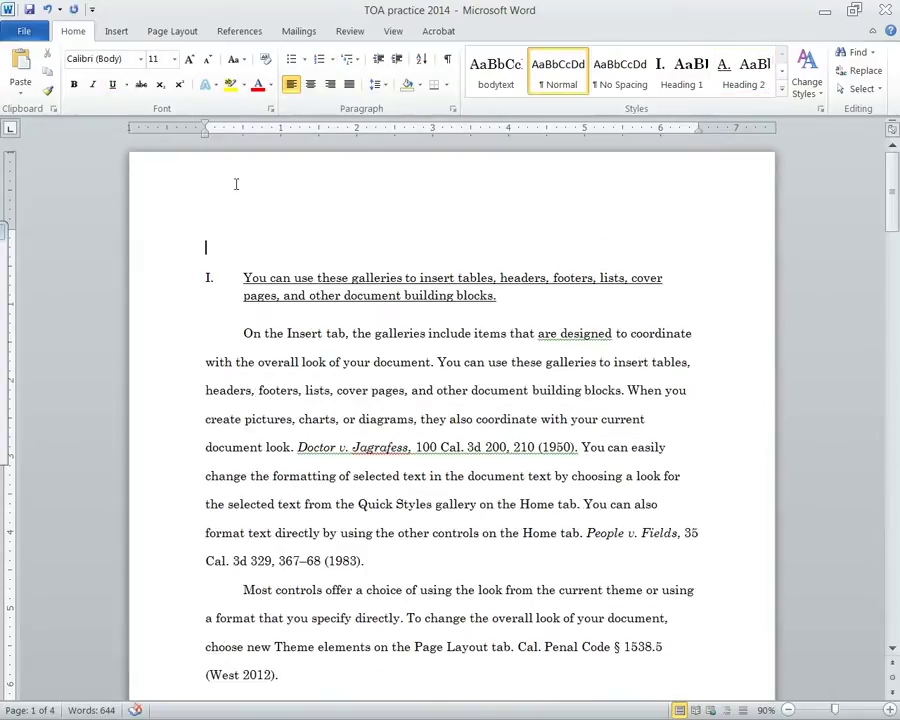
Step: Insert a Table of Authorities above heading I with Use passim kept on
left_click(239, 31)
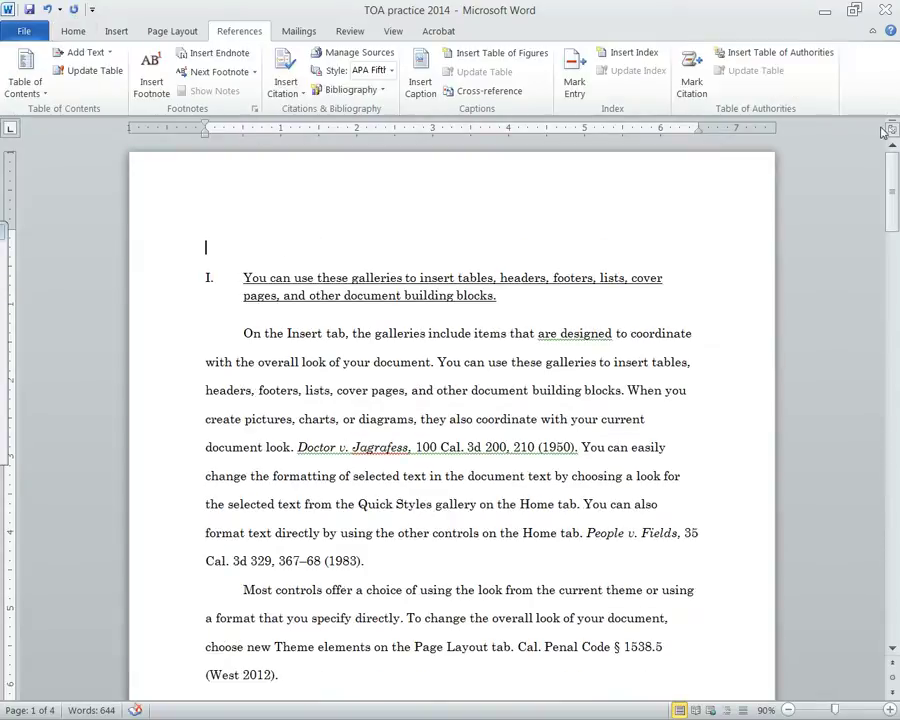
left_click(784, 56)
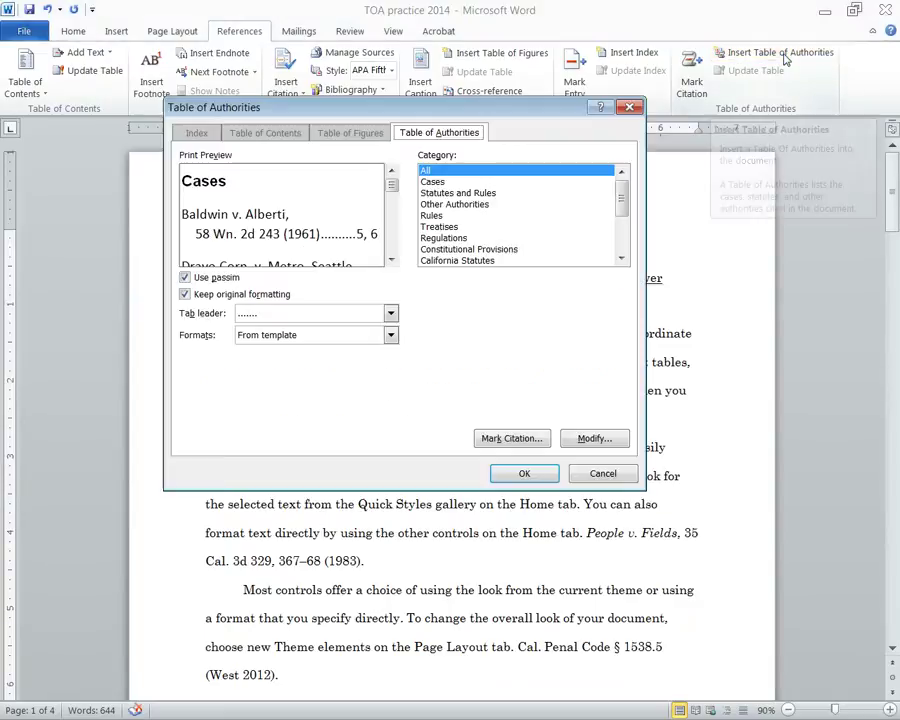
double_click(184, 279)
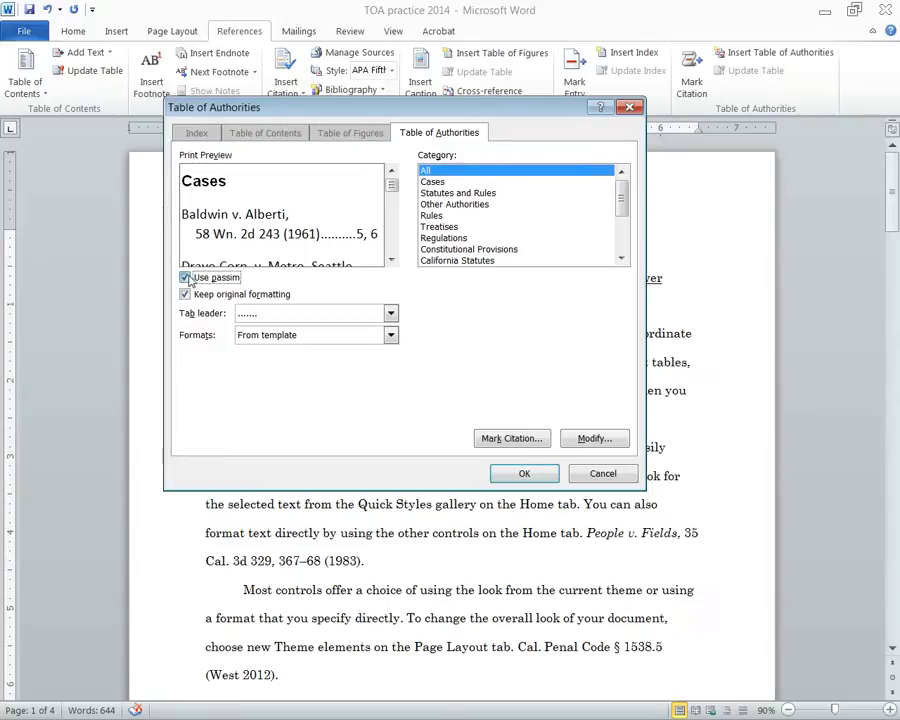
left_click(525, 474)
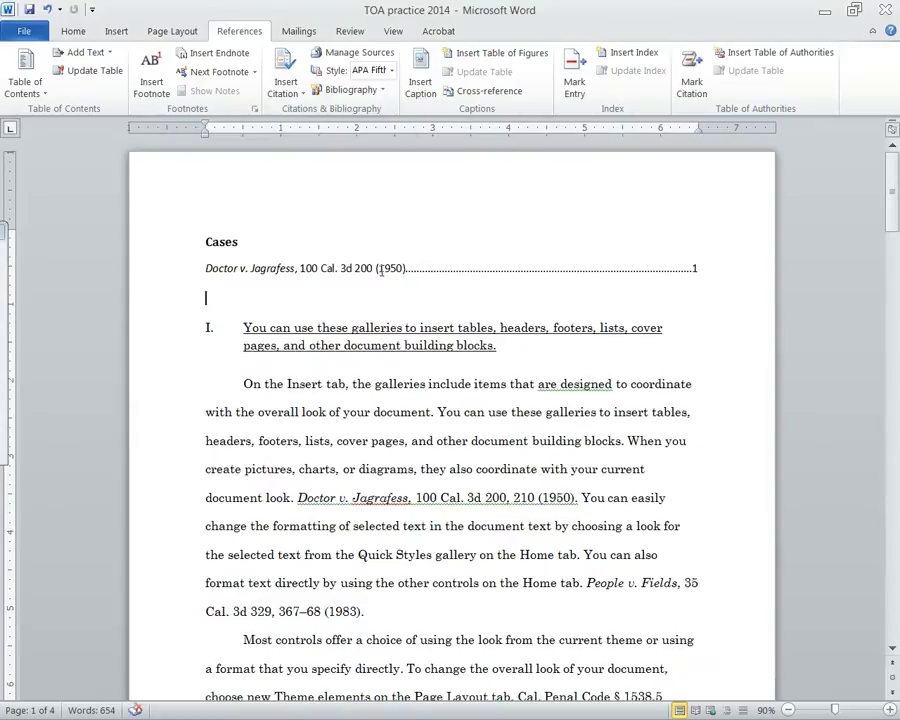
Step: Mark People v. Fields as a case authority, deleting its ', 367–68' pin cite
scroll(448, 423, "down", 2)
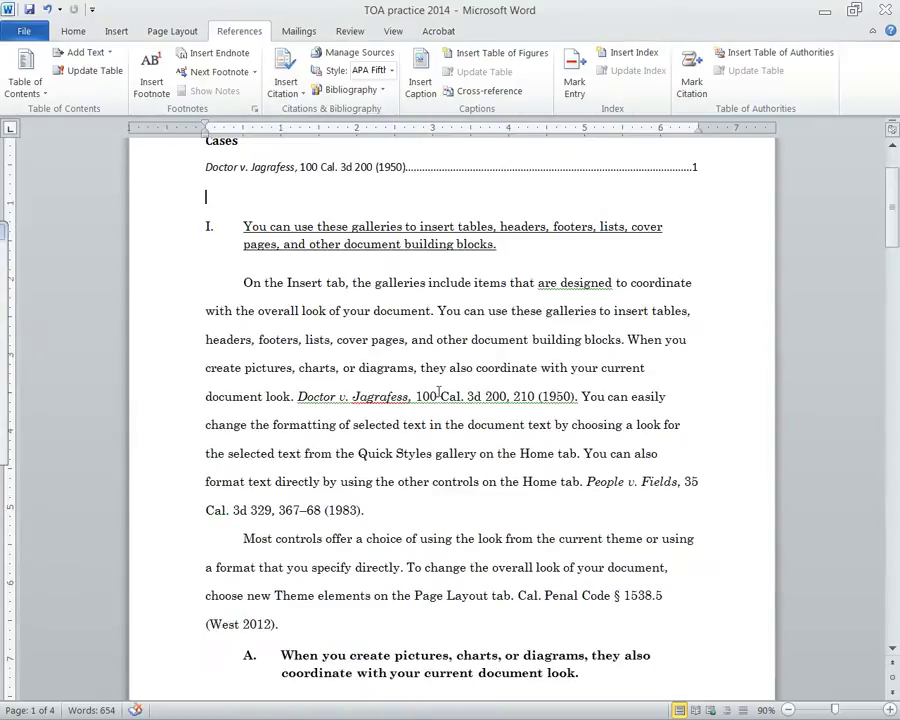
scroll(436, 391, "down", 2)
key("alt+shift+i")
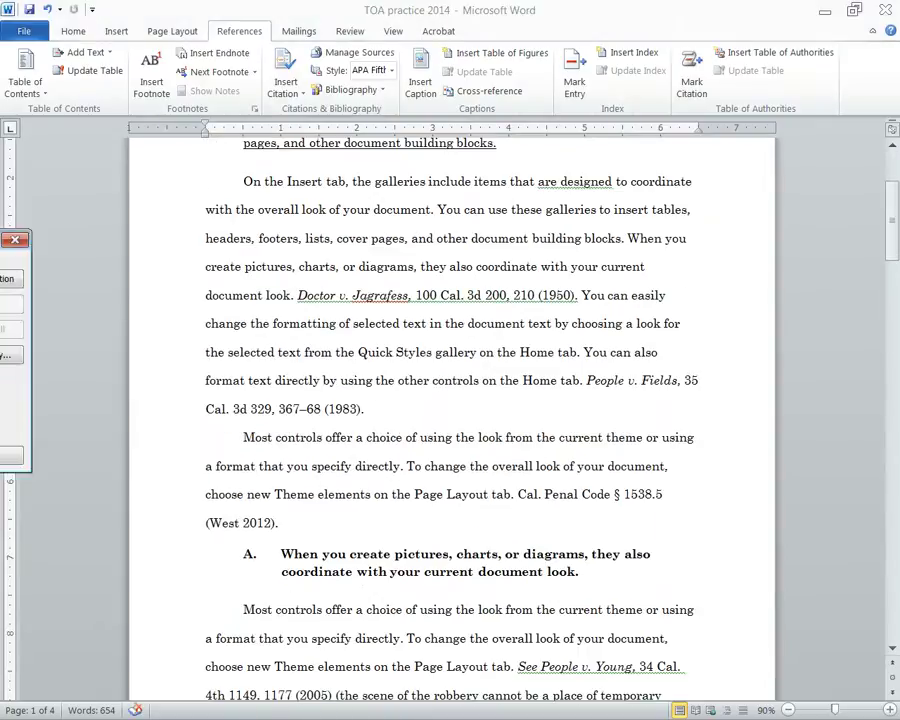
left_click_drag(25, 232, 820, 472)
left_click(603, 388)
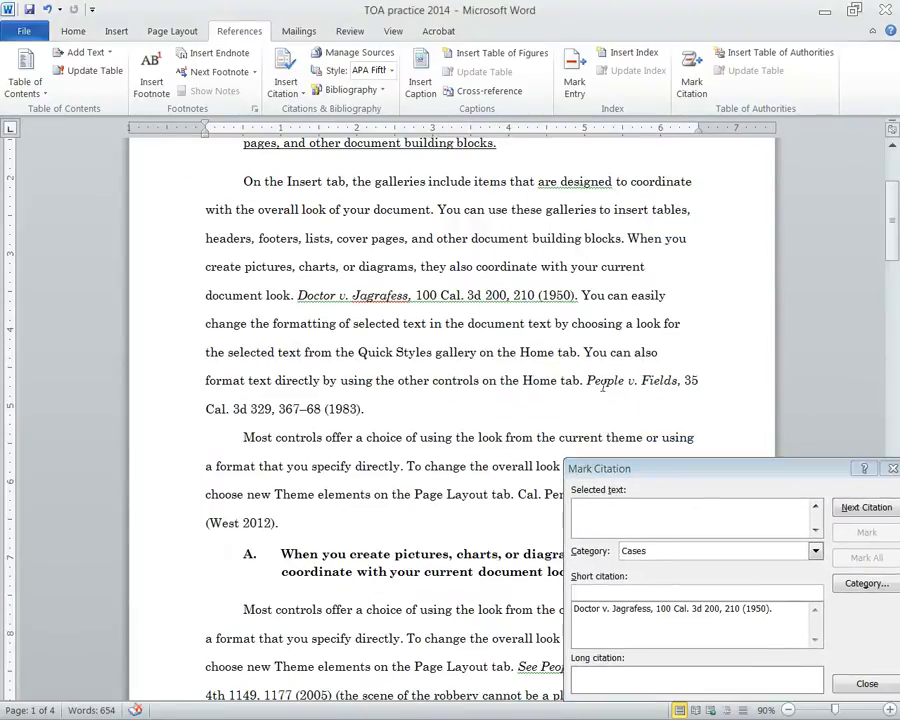
left_click_drag(589, 380, 362, 397)
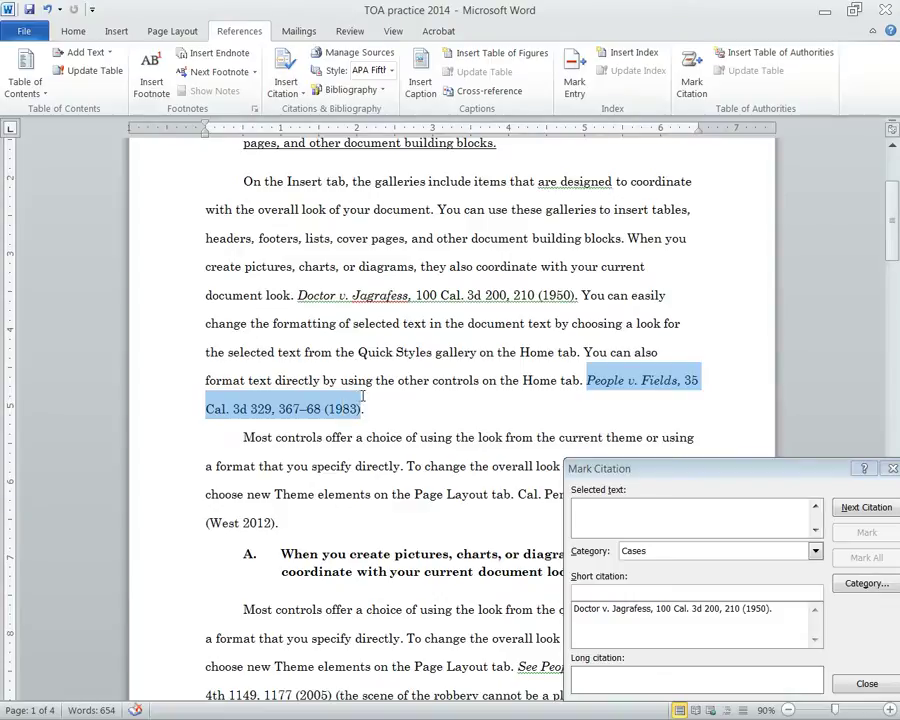
left_click(682, 520)
left_click_drag(741, 477, 463, 362)
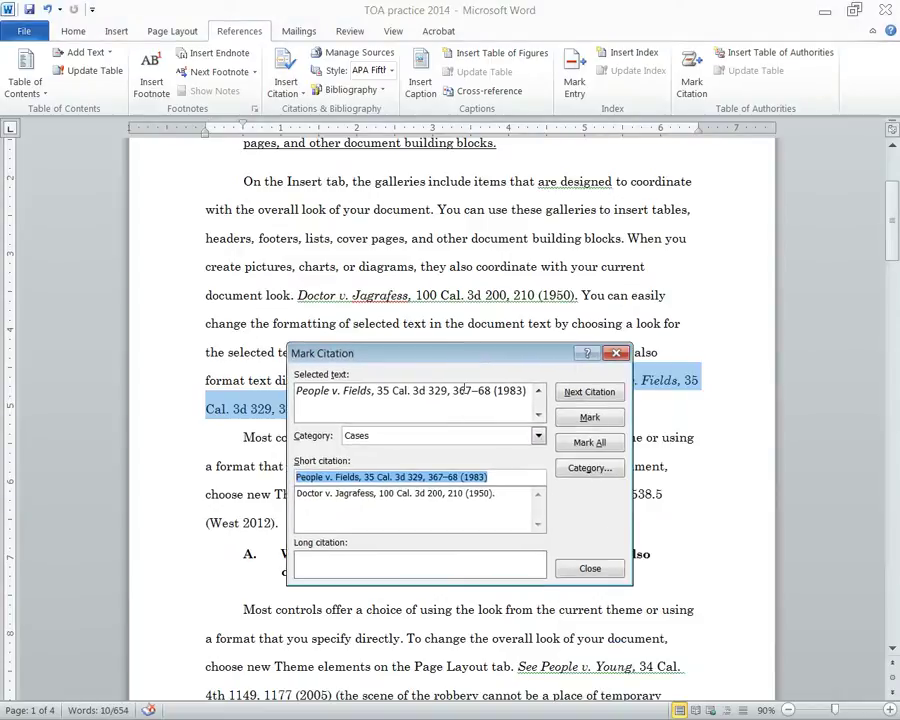
left_click(452, 390)
key("Delete")
key("Delete")
key("Delete")
key("Delete")
key("Delete")
key("Delete")
key("Delete")
key("Delete")
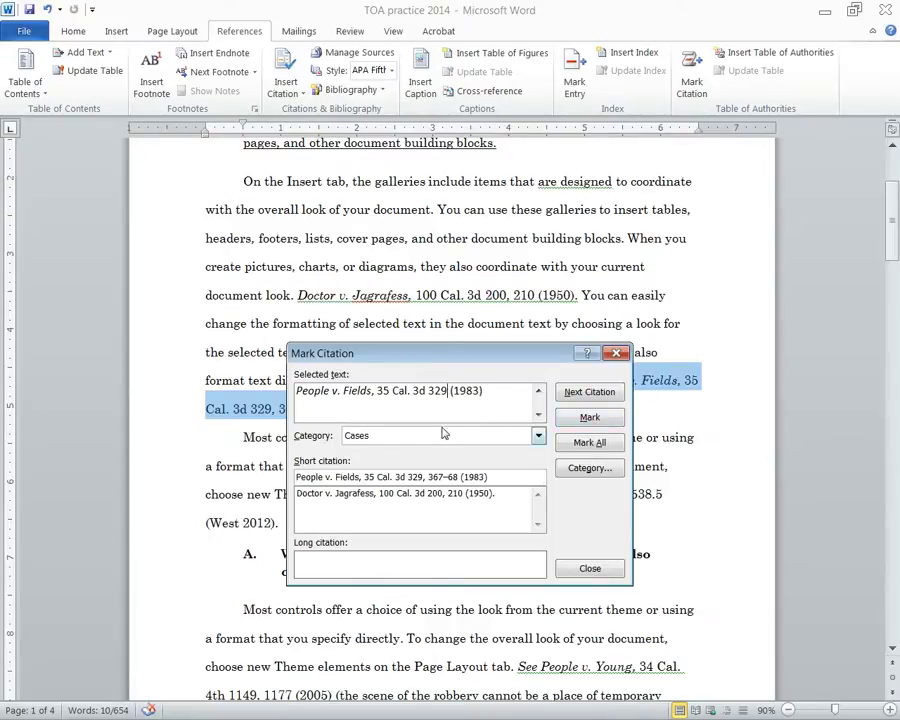
left_click(589, 420)
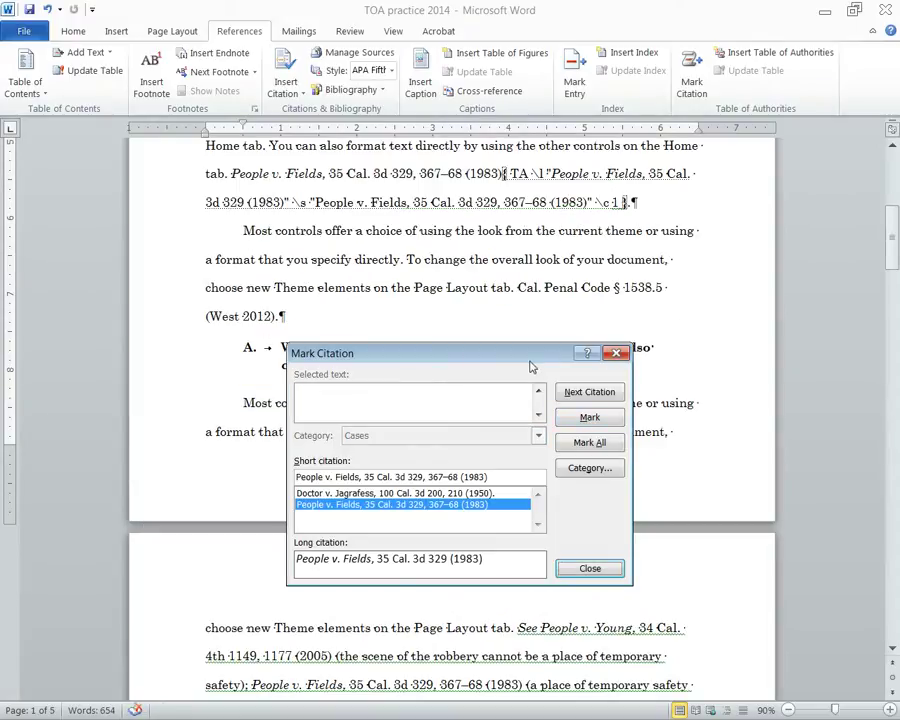
left_click_drag(532, 362, 874, 500)
left_click(470, 505)
Step: Mark People v. Young, 34 Cal. 4th 1149 (2005) under Cases without the 1177 pin cite
scroll(482, 481, "down", 4)
scroll(482, 481, "down", 1)
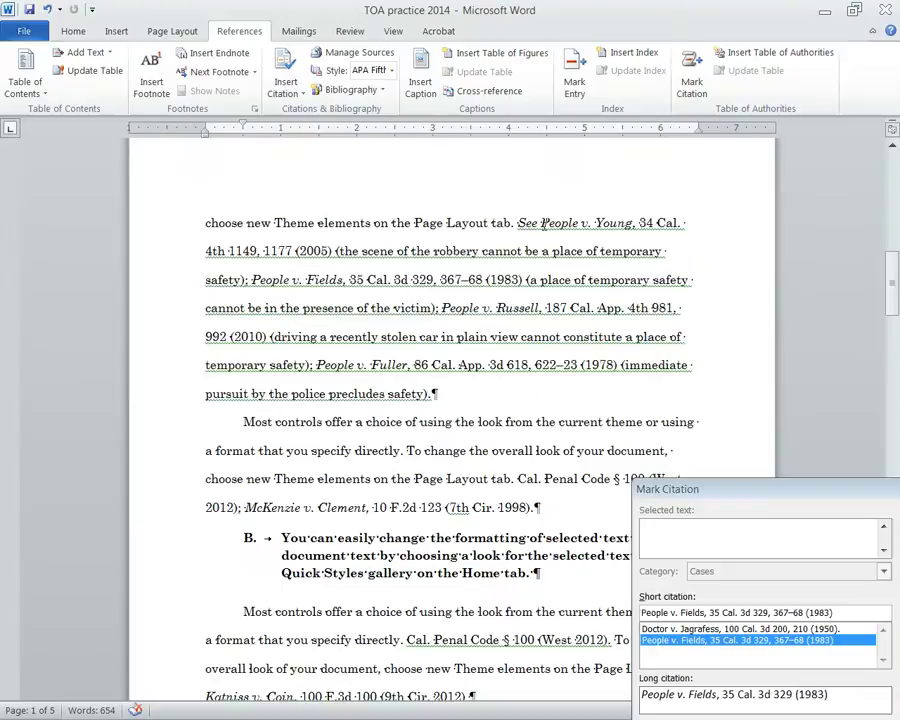
left_click_drag(545, 222, 337, 251)
left_click_drag(754, 498, 447, 462)
left_click(502, 491)
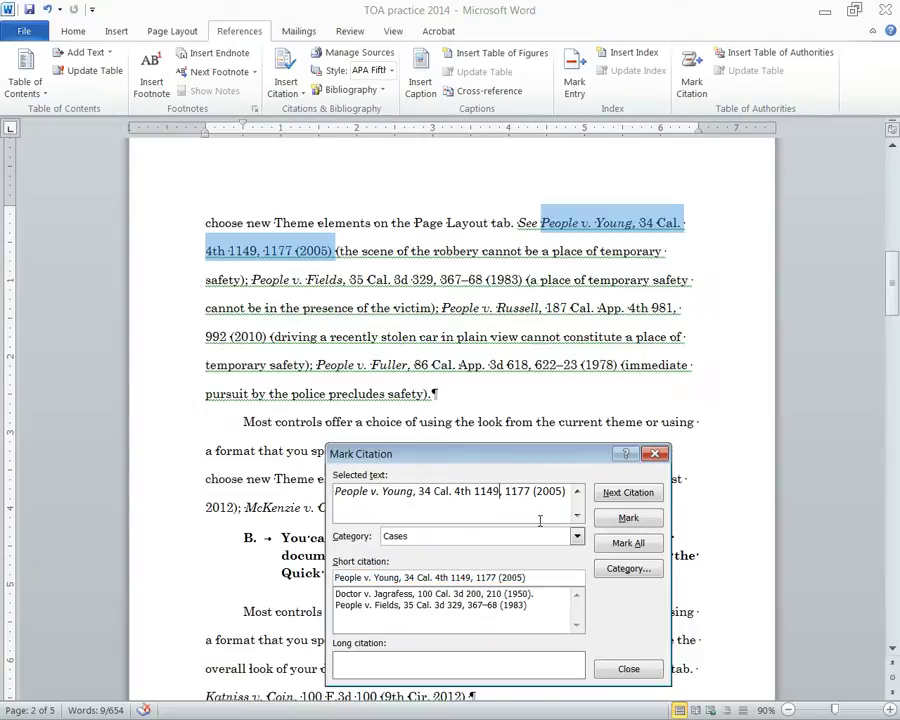
key("Delete")
key("Delete")
key("Delete")
key("Delete")
key("Delete")
key("Delete")
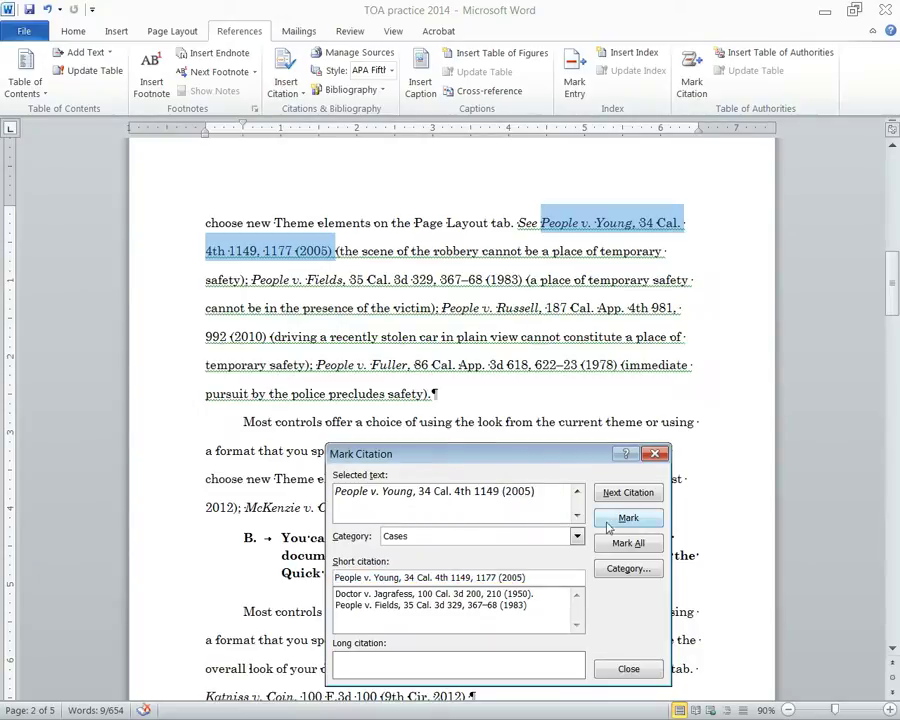
left_click(607, 522)
Step: Close Mark Citation and update the table so People v. Fields and People v. Young appear
left_click(655, 453)
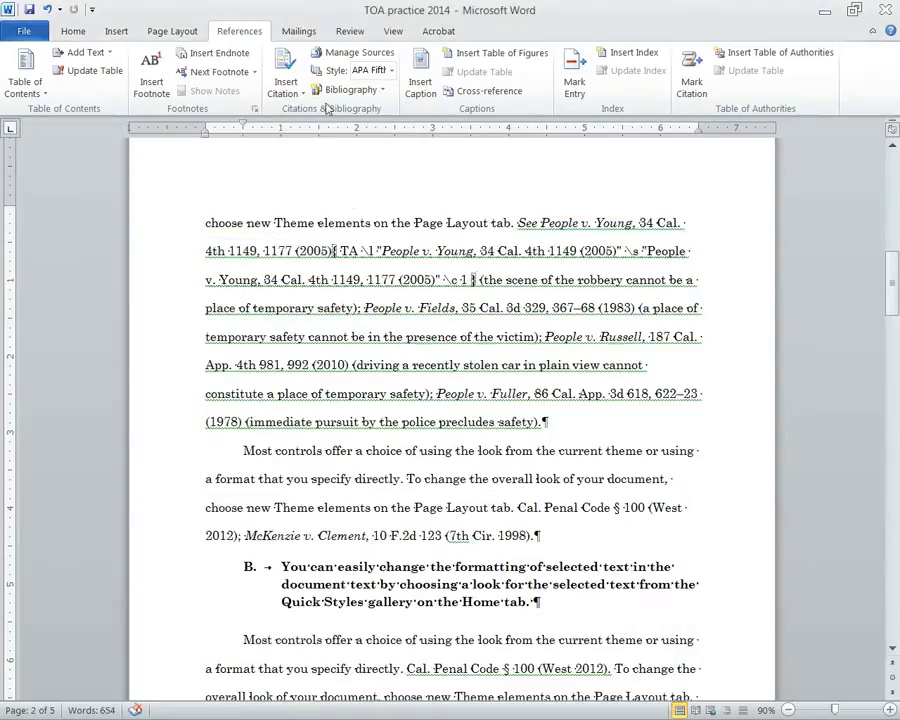
scroll(370, 350, "up", 15)
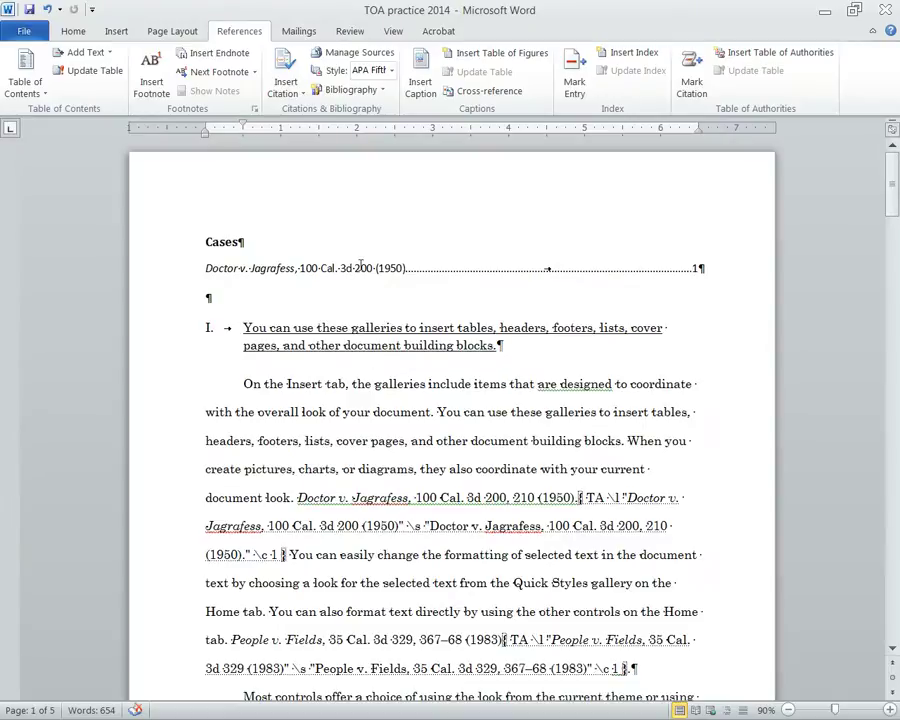
right_click(361, 266)
left_click(374, 357)
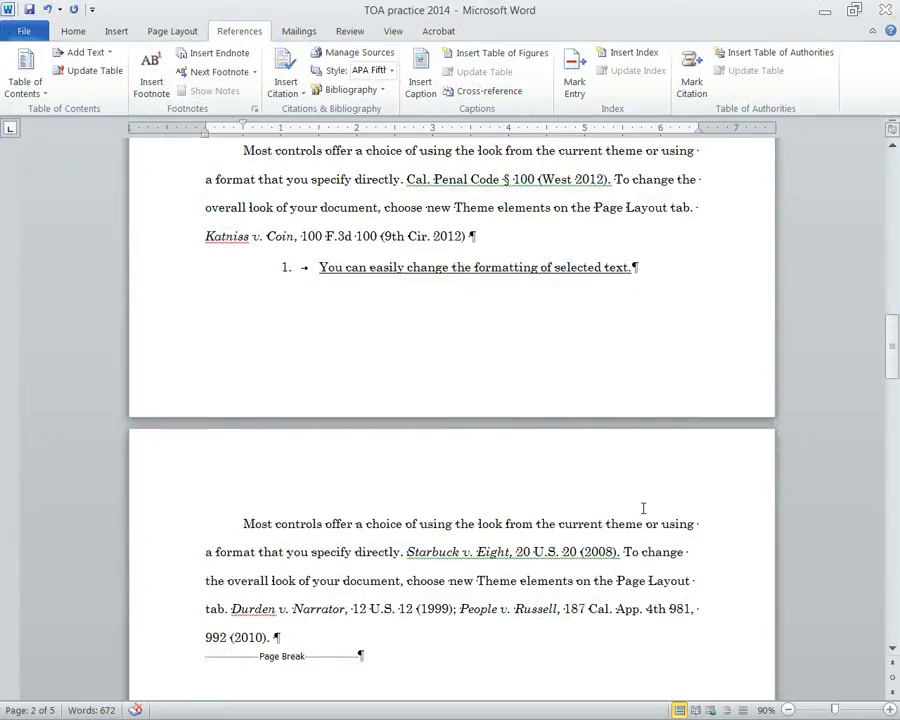
Step: Mark Starbuck v. Eight, 20 U.S. 20 (2008) under Cases, removing the trailing period
left_click_drag(405, 552, 622, 553)
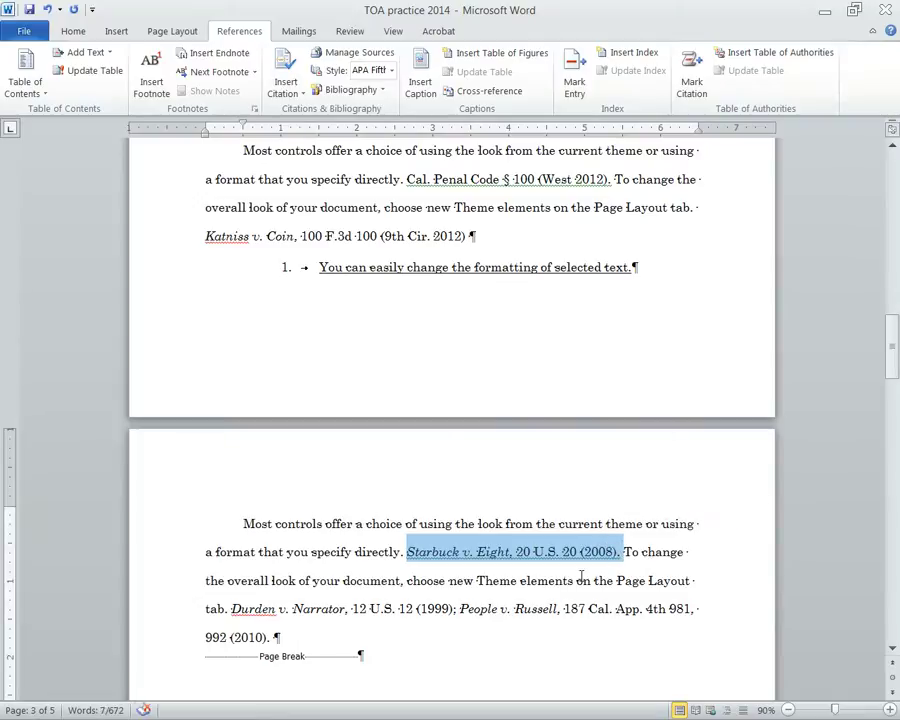
left_click(520, 589)
left_click_drag(408, 555, 622, 552)
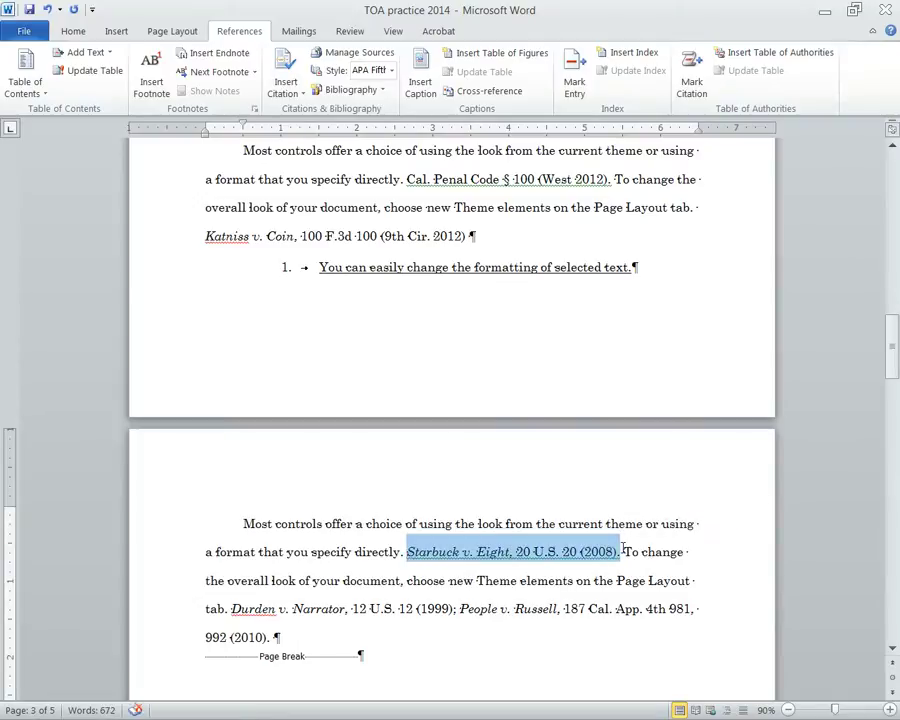
left_click(691, 75)
left_click(512, 493)
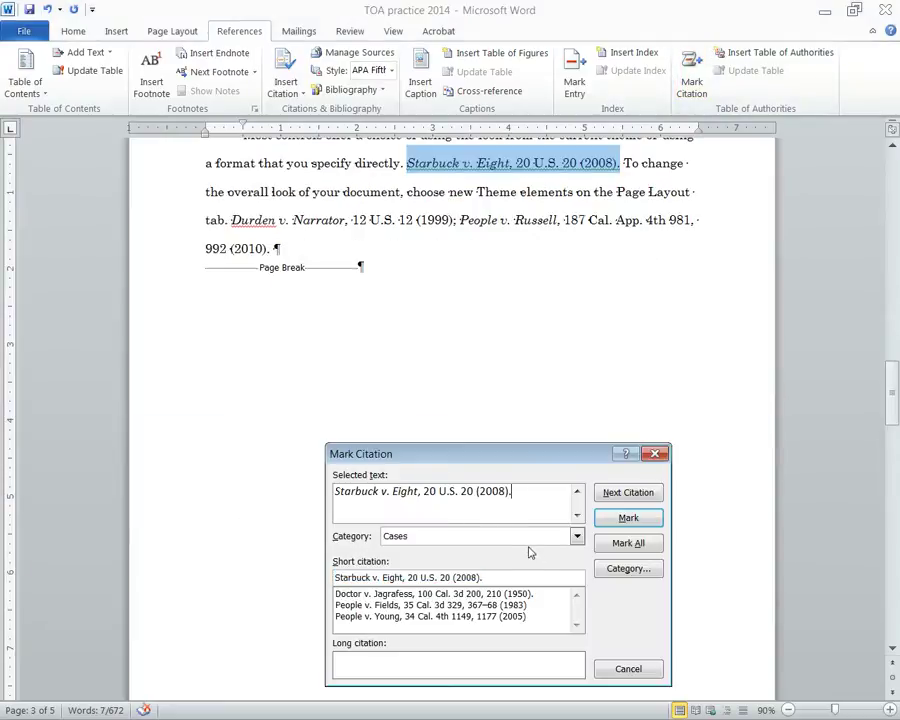
key("BackSpace")
left_click(627, 518)
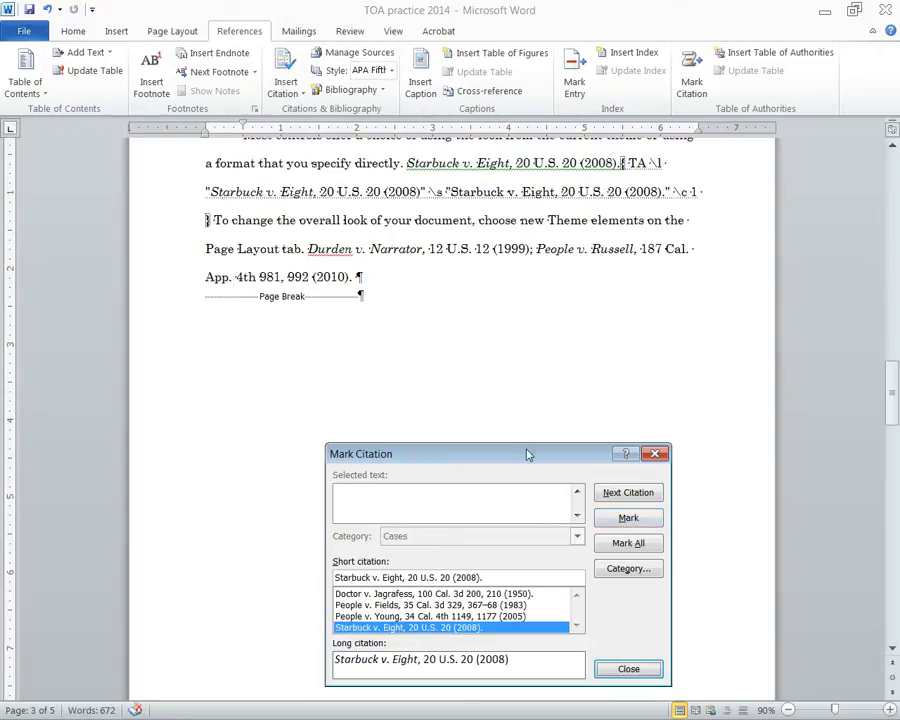
left_click_drag(527, 462, 487, 411)
Step: Link both 'Starbuck, 20 U.S. at 22' short forms to Starbuck v. Eight and mark them
scroll(670, 400, "down", 5)
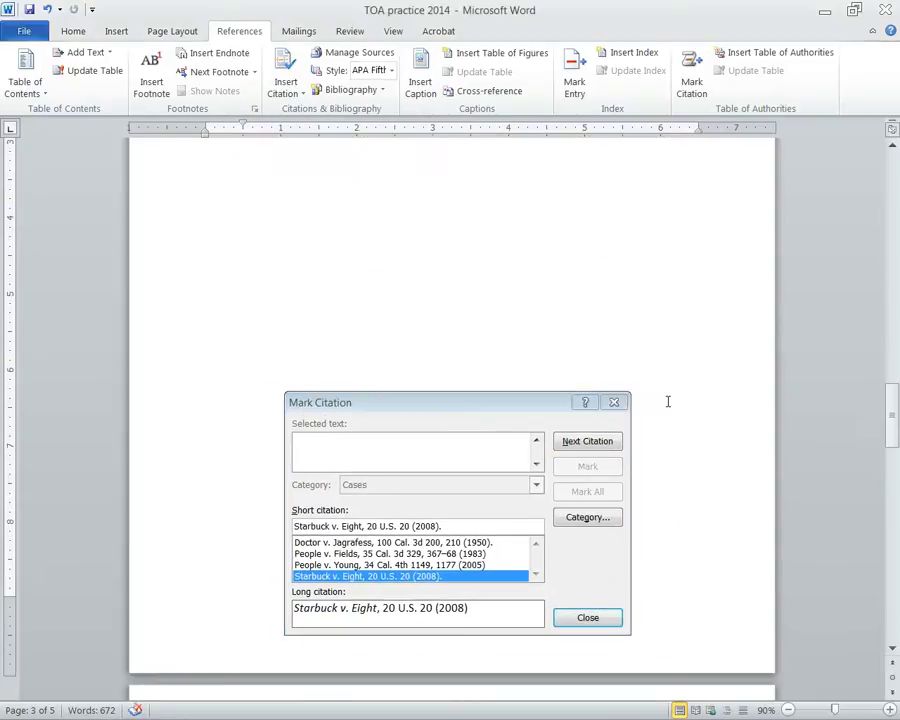
scroll(670, 400, "down", 3)
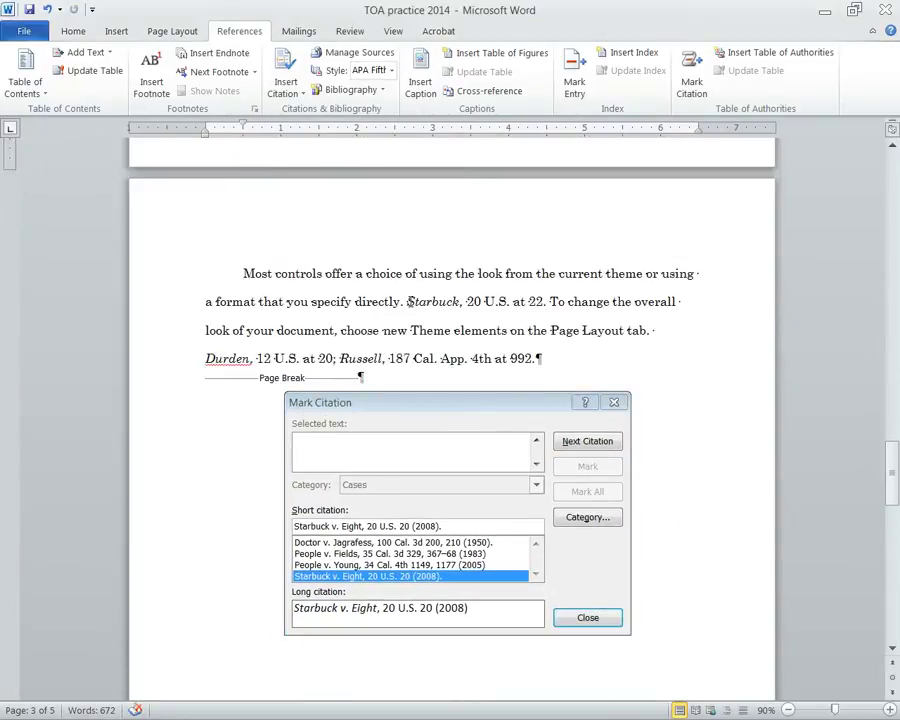
left_click_drag(405, 301, 545, 298)
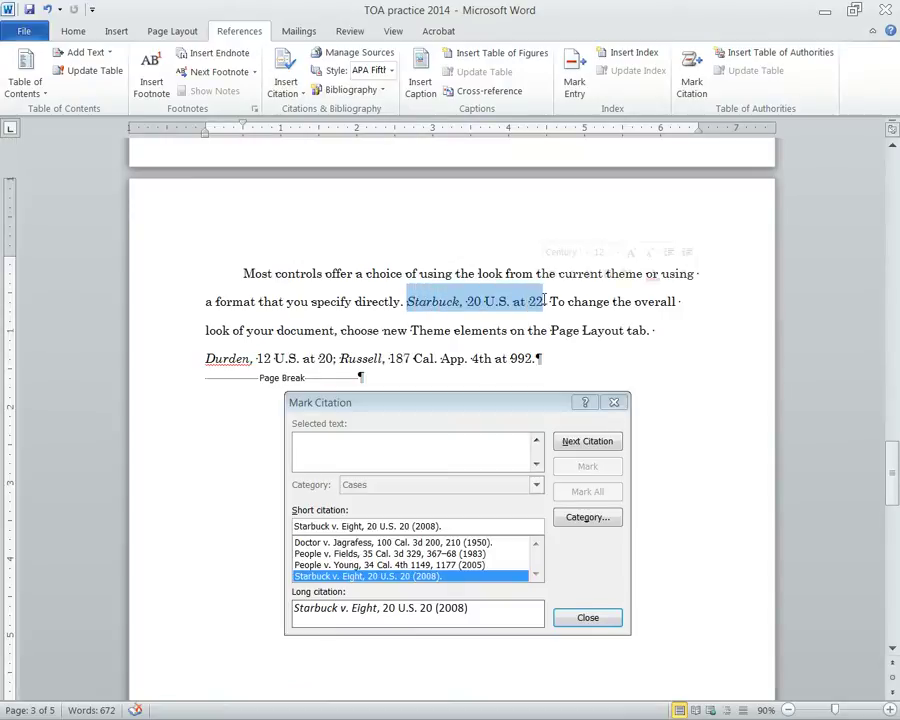
left_click(436, 420)
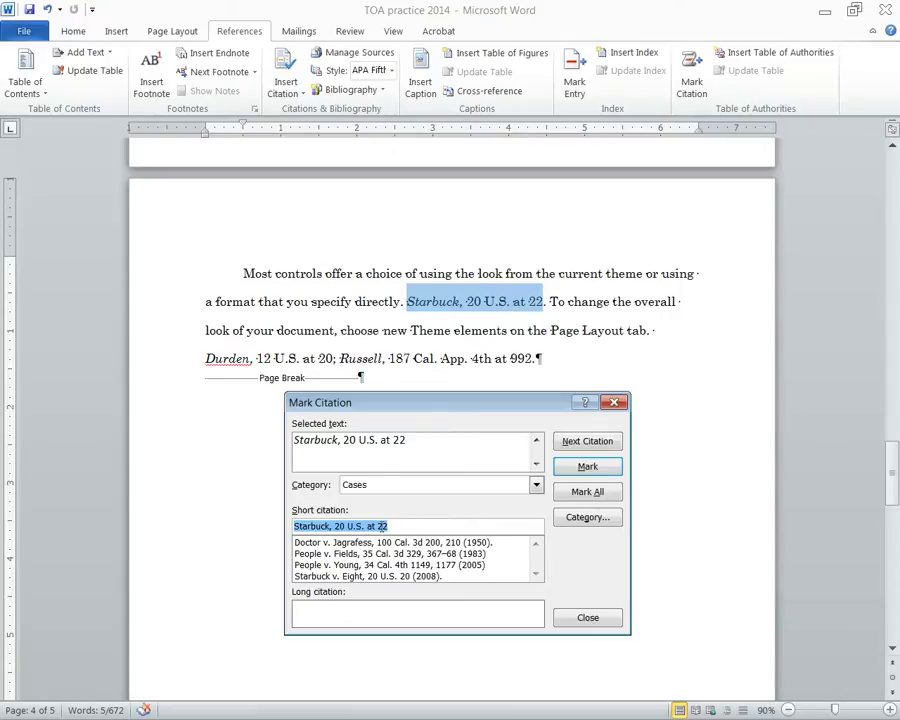
left_click(256, 575)
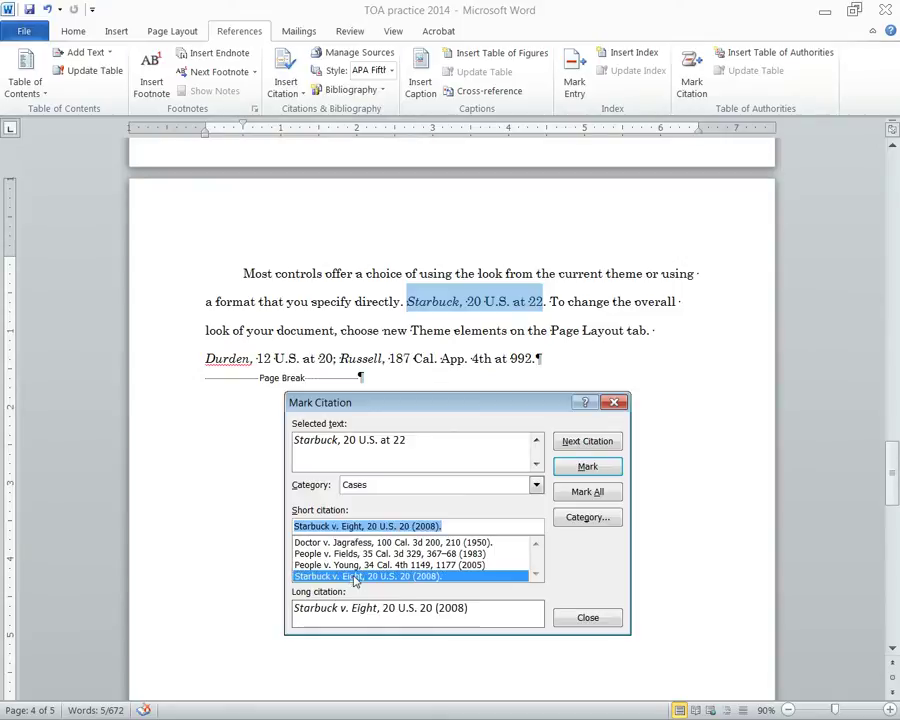
left_click(588, 467)
left_click_drag(487, 411, 370, 454)
left_click(624, 434)
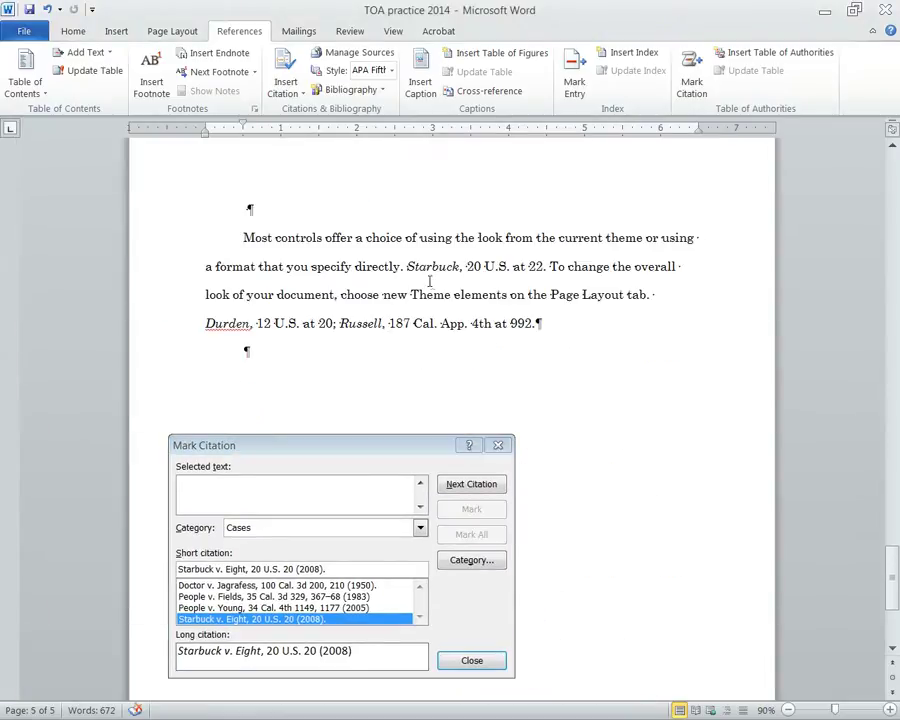
left_click_drag(406, 266, 544, 266)
left_click(357, 462)
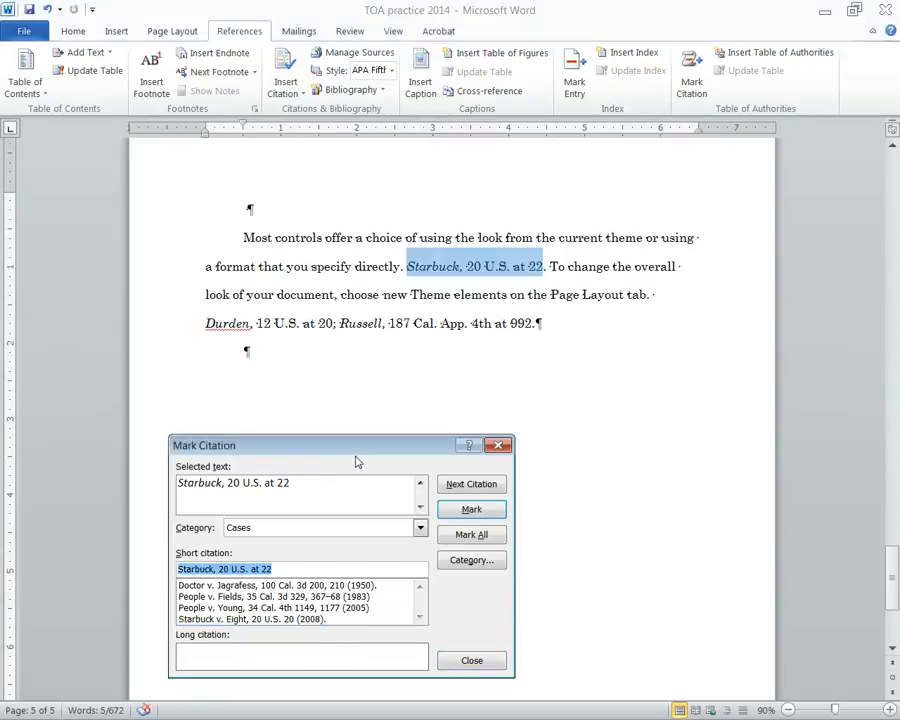
left_click(293, 620)
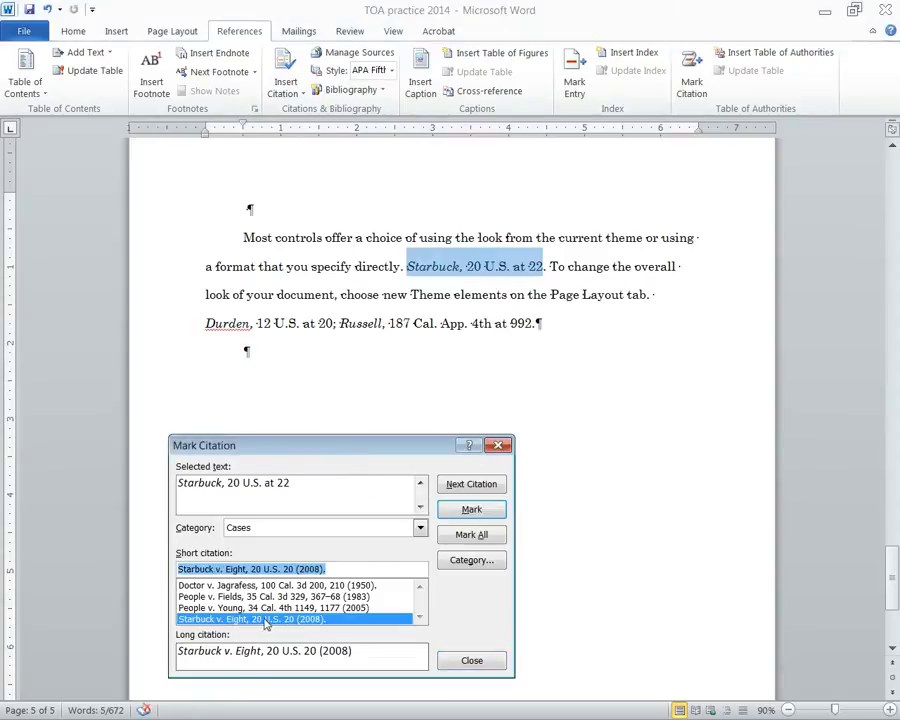
left_click(471, 509)
left_click_drag(893, 565, 893, 195)
Step: Update the table of authorities so Starbuck v. Eight shows at pages 2, 4, 5
right_click(363, 268)
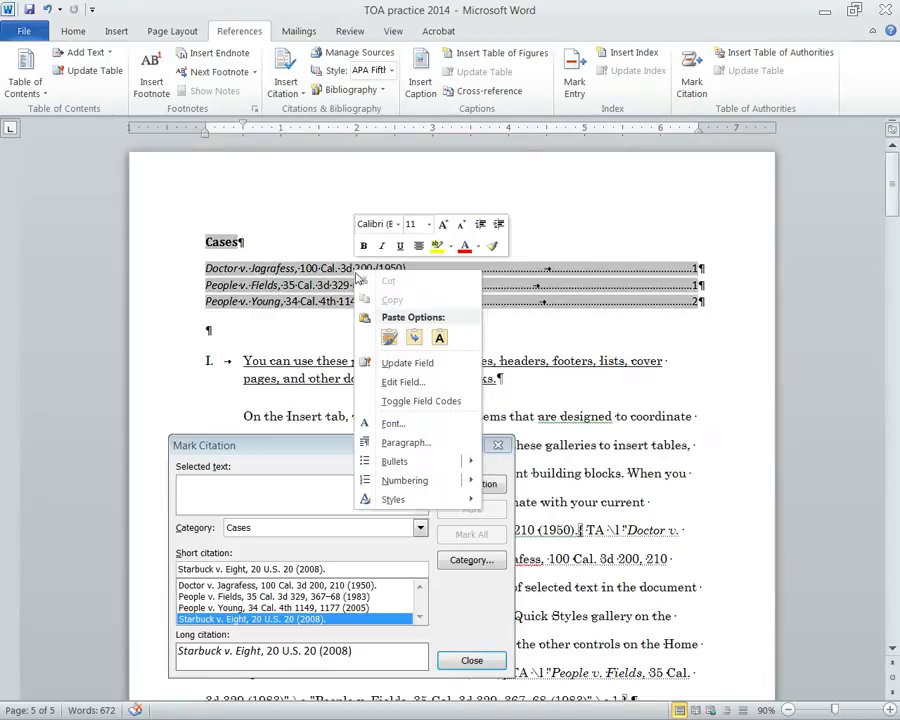
left_click(406, 363)
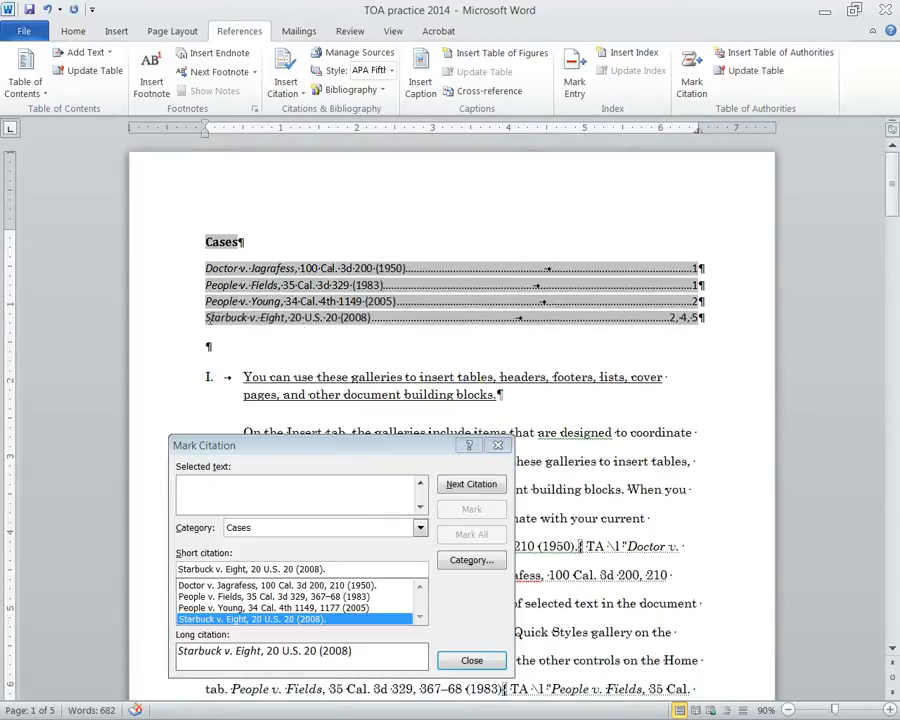
left_click_drag(205, 318, 712, 323)
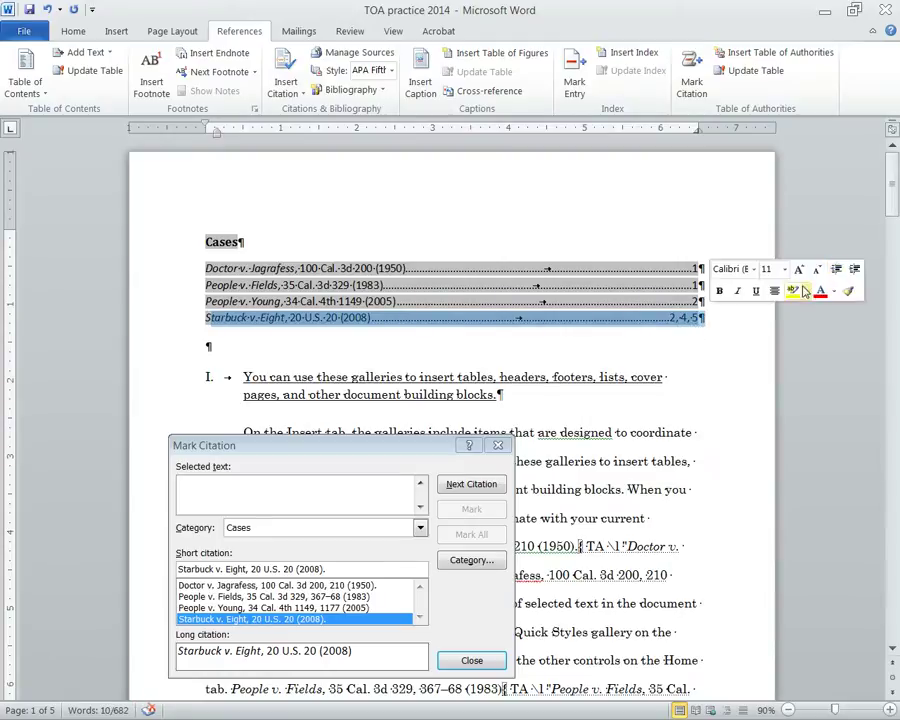
left_click(672, 460)
left_click_drag(890, 195, 893, 385)
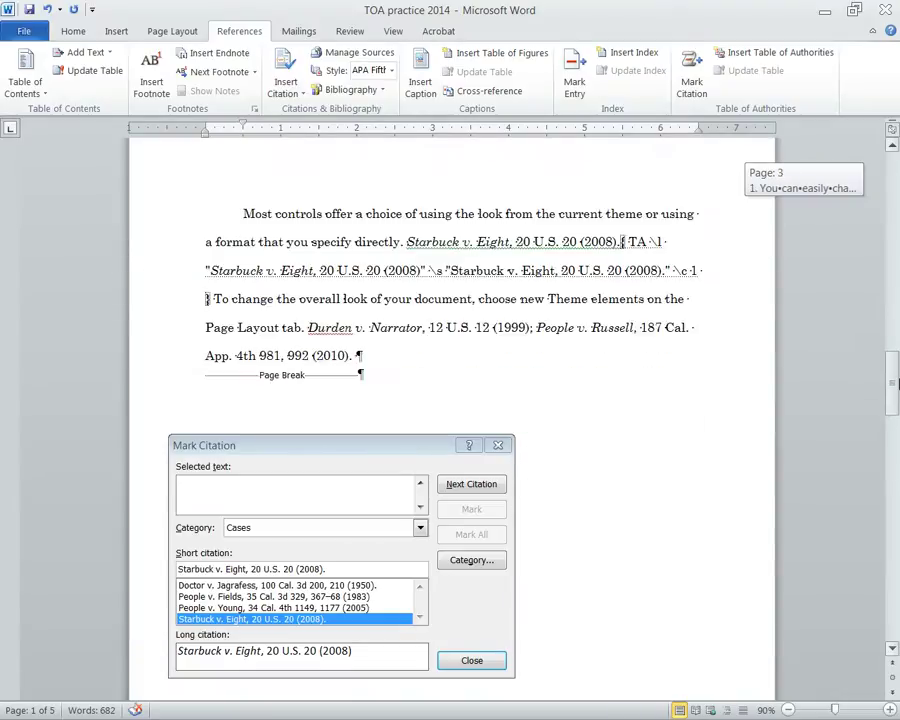
Step: Load the Durden v. Narrator citation, review its text and case list, then close unmarked
left_click_drag(309, 327, 535, 327)
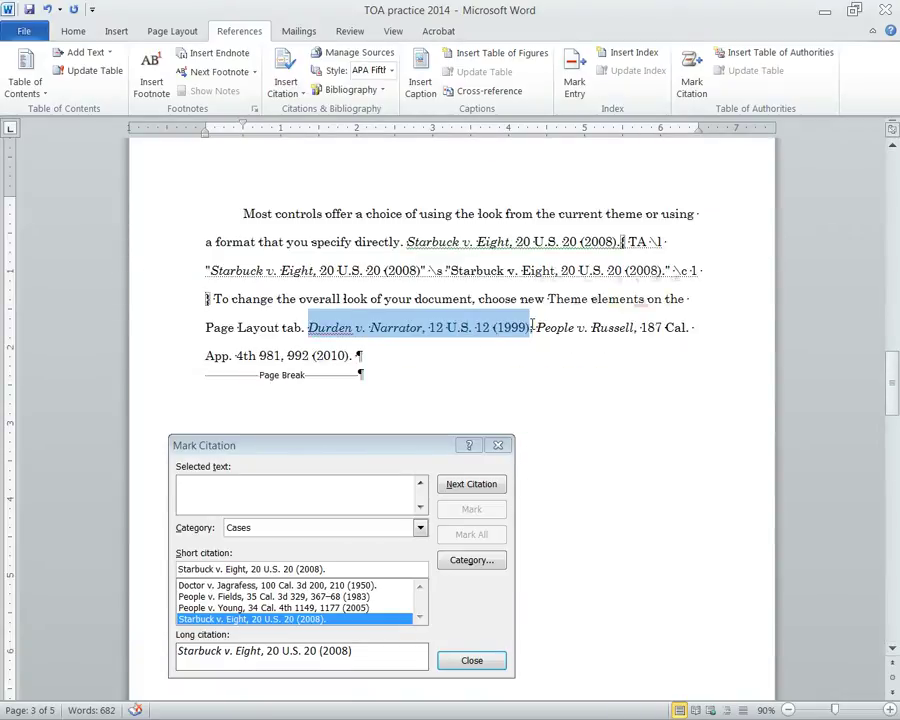
left_click(300, 460)
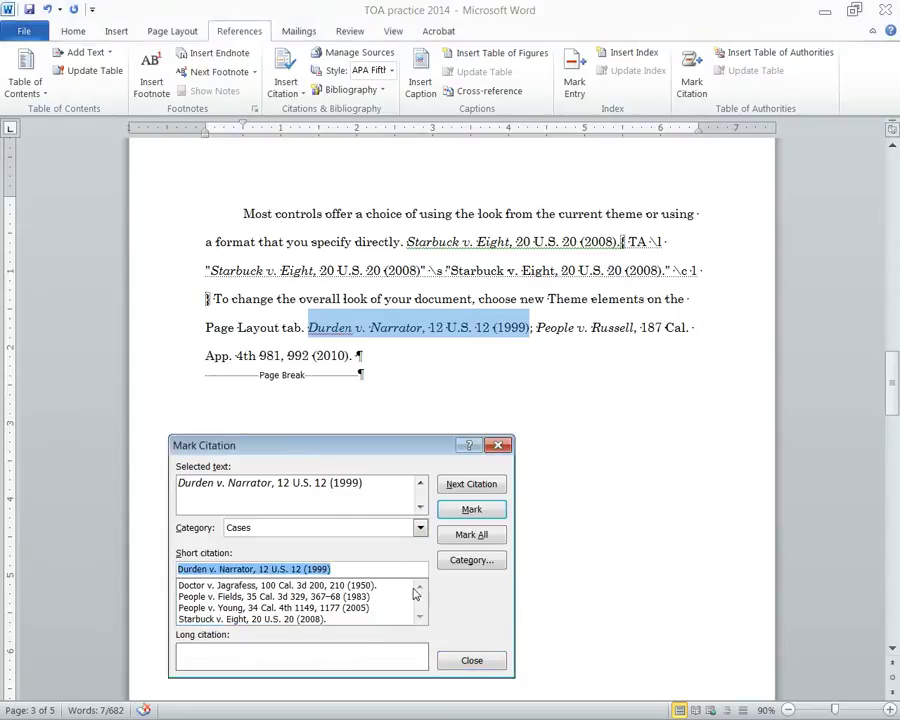
left_click(410, 619)
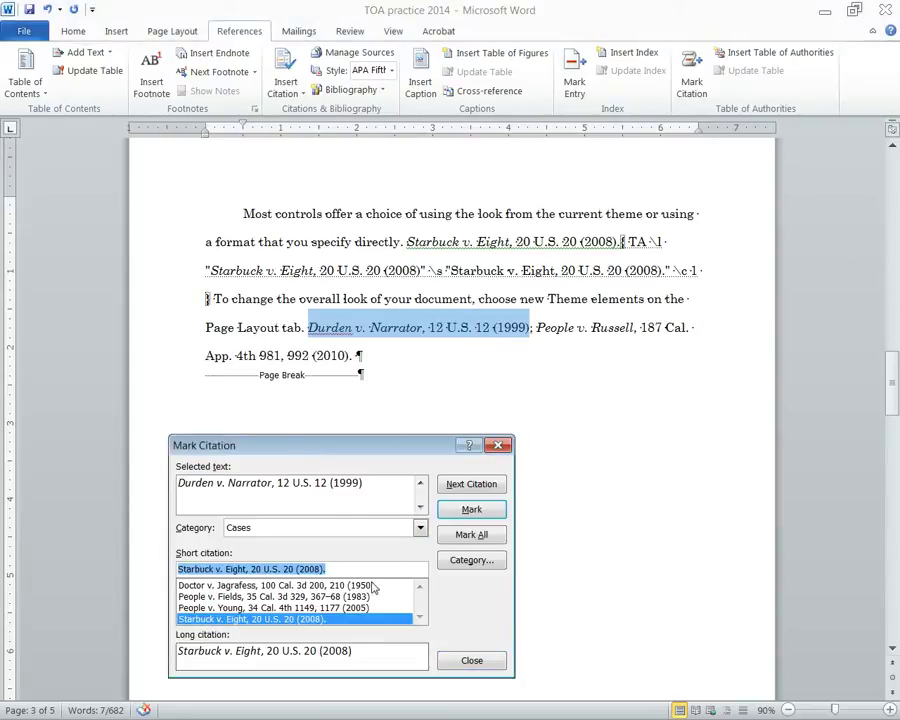
left_click(331, 482)
triple_click(342, 482)
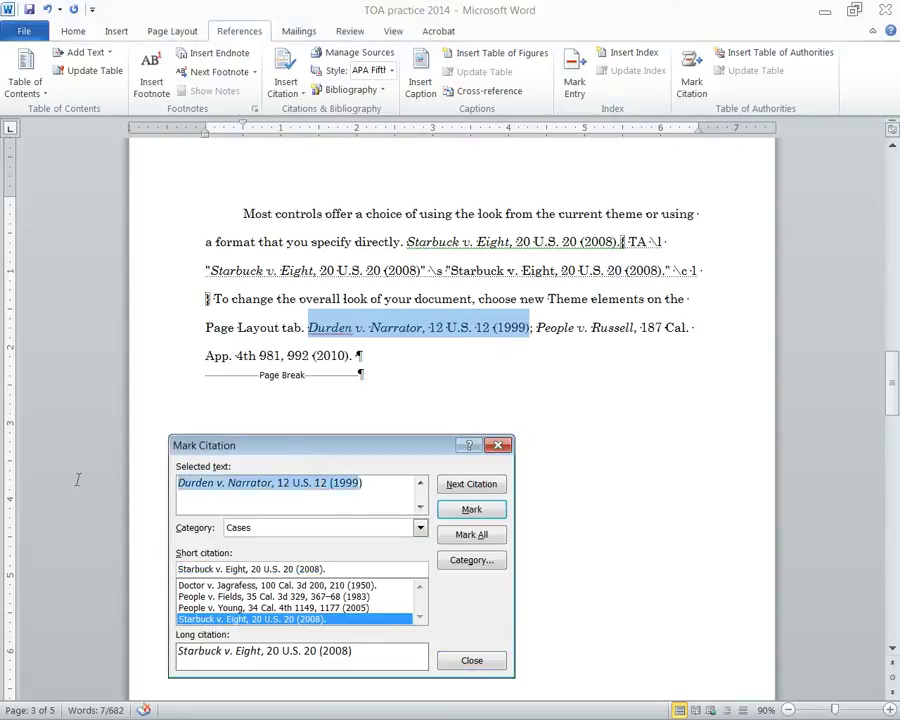
double_click(326, 506)
triple_click(361, 487)
left_click(287, 607)
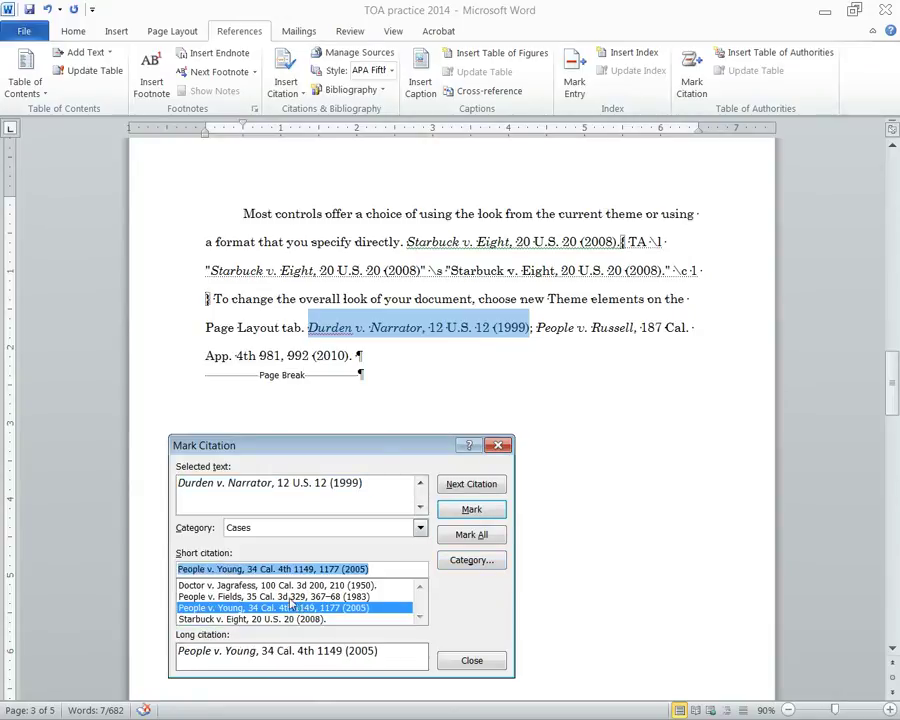
key("Up")
key("Up")
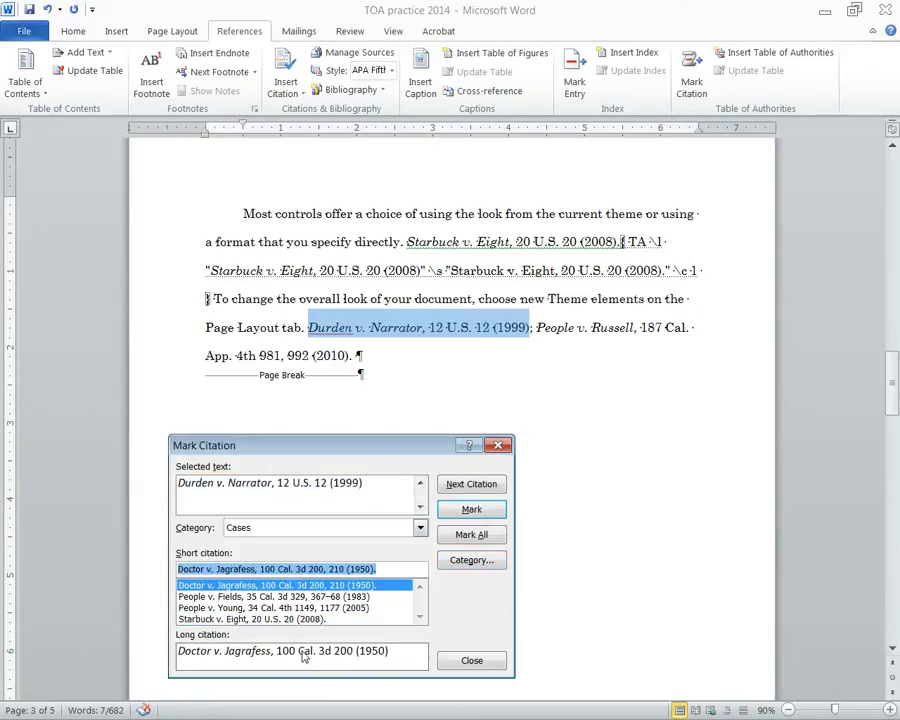
left_click(349, 483)
left_click_drag(380, 484, 201, 487)
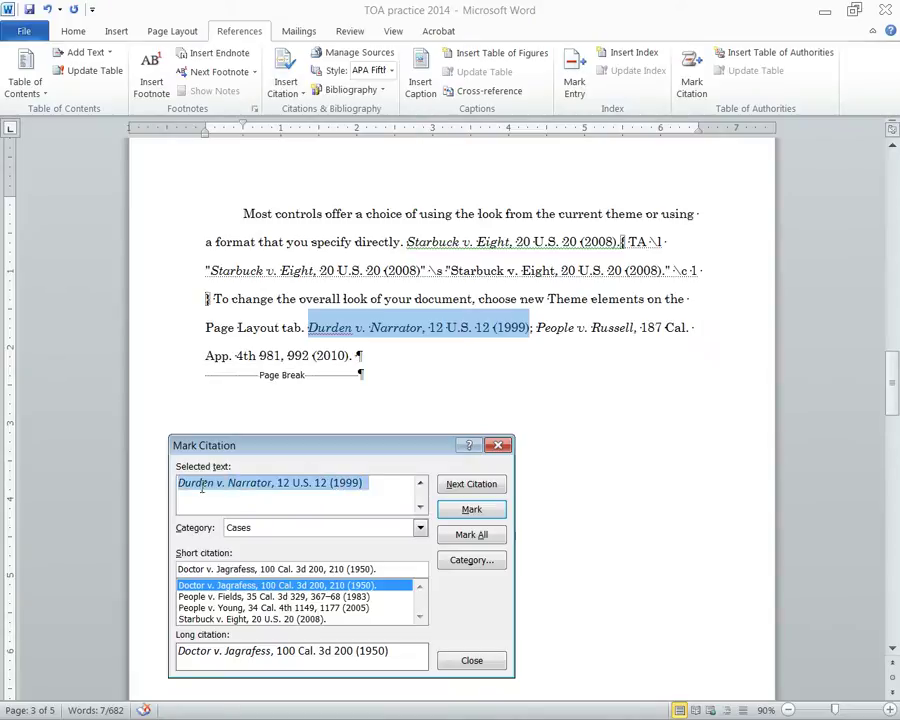
left_click(497, 445)
Step: Reselect Durden v. Narrator and mark it as a case citation
left_click(313, 326)
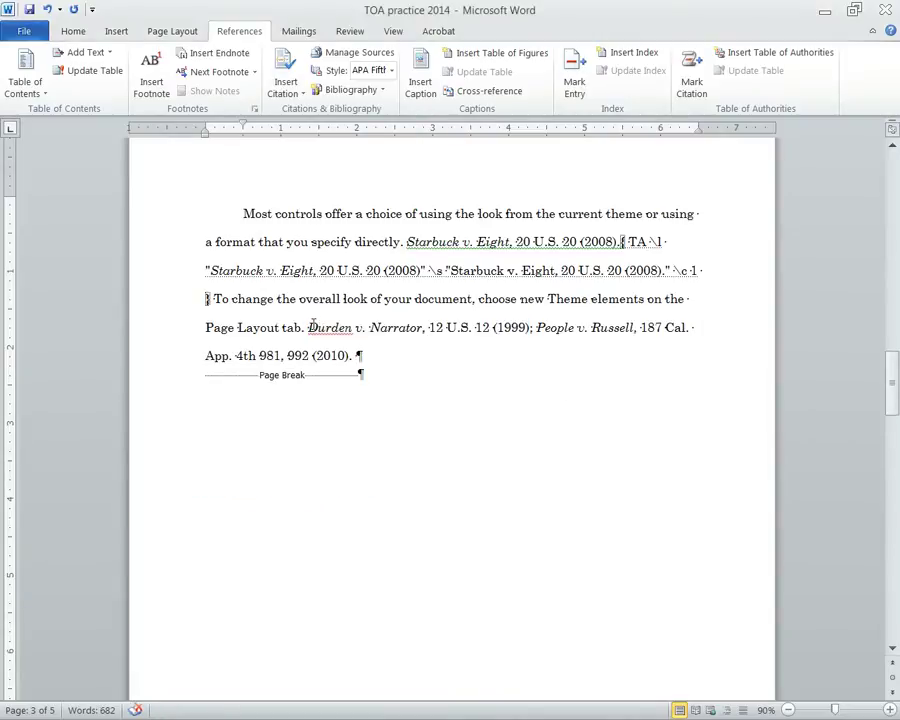
left_click_drag(313, 326, 534, 322)
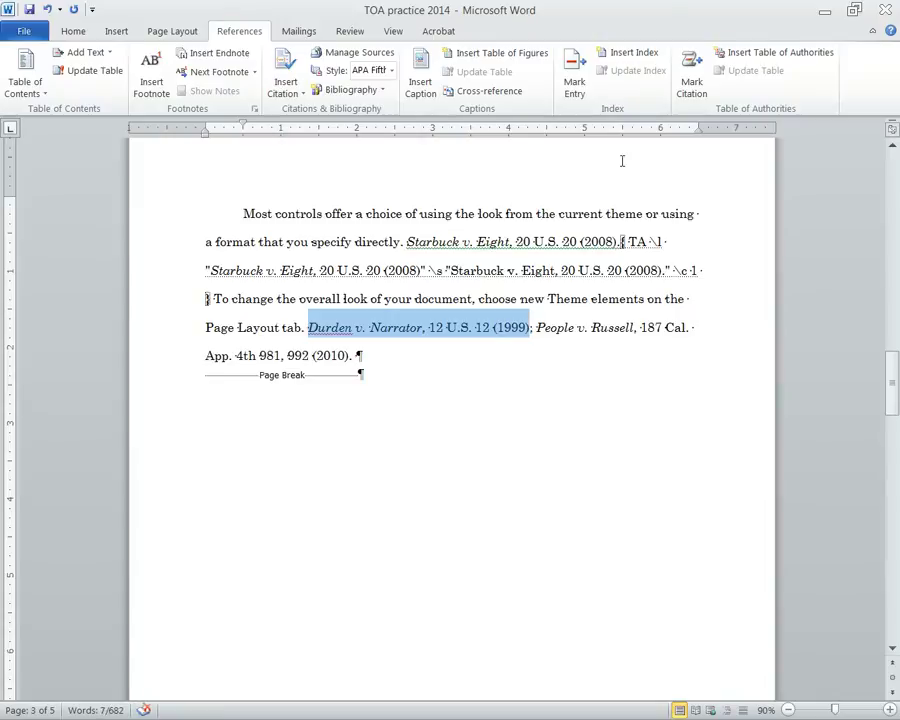
left_click(693, 82)
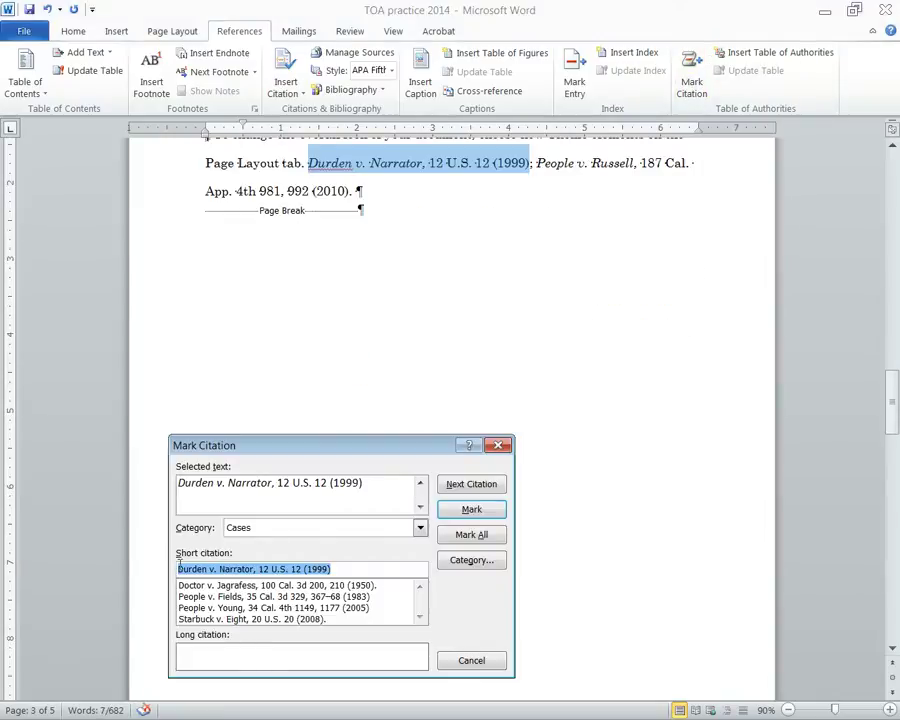
left_click(471, 509)
Step: Mark the short form 'Durden, 12 U.S. at 20' and close the marking window
scroll(592, 398, "down", 5)
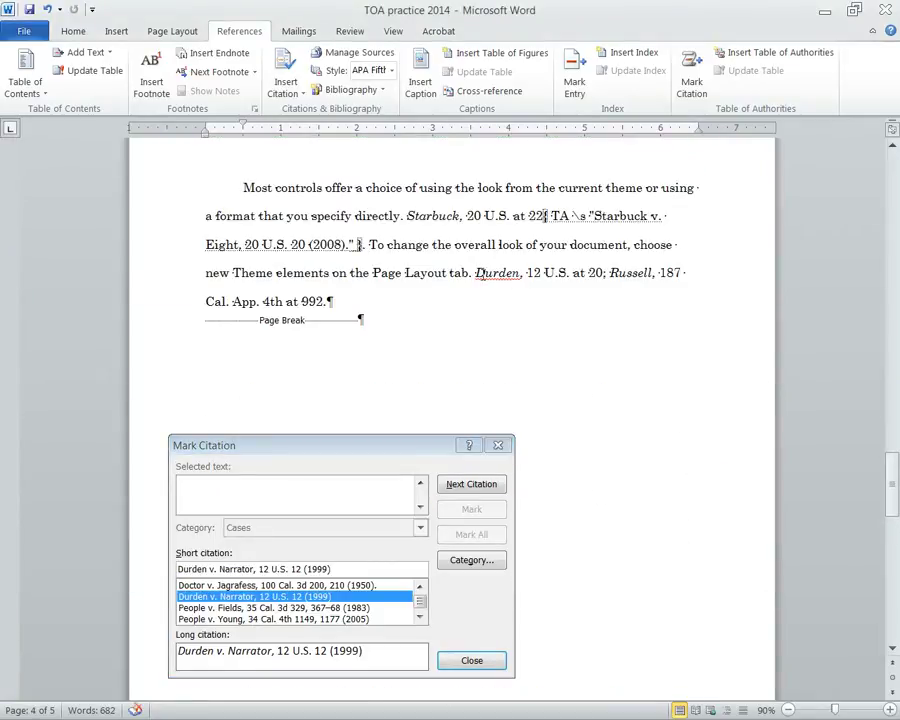
left_click_drag(477, 272, 598, 287)
left_click(247, 599)
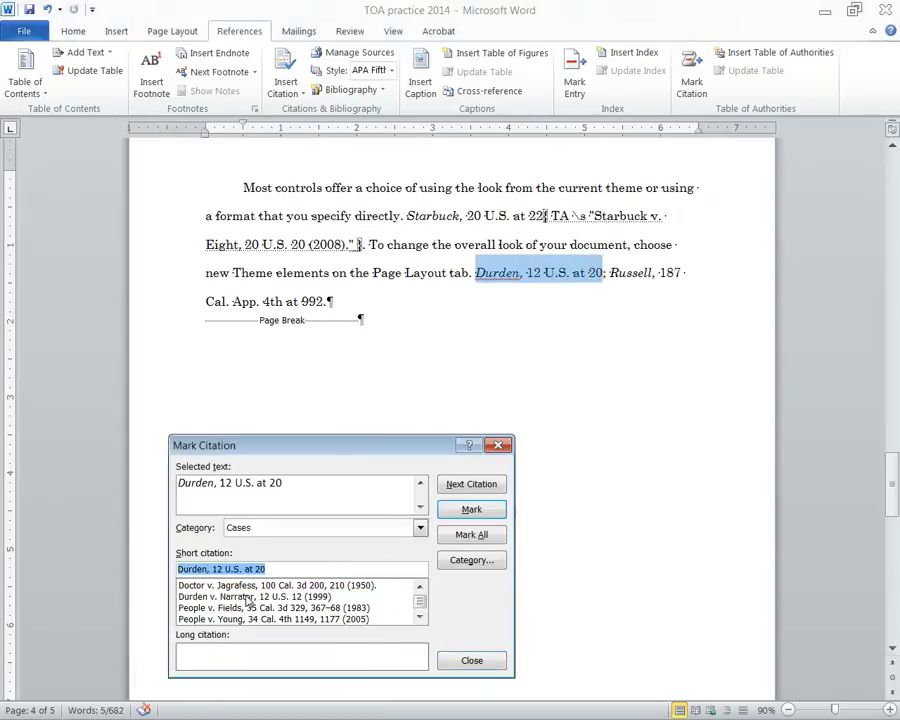
left_click(471, 509)
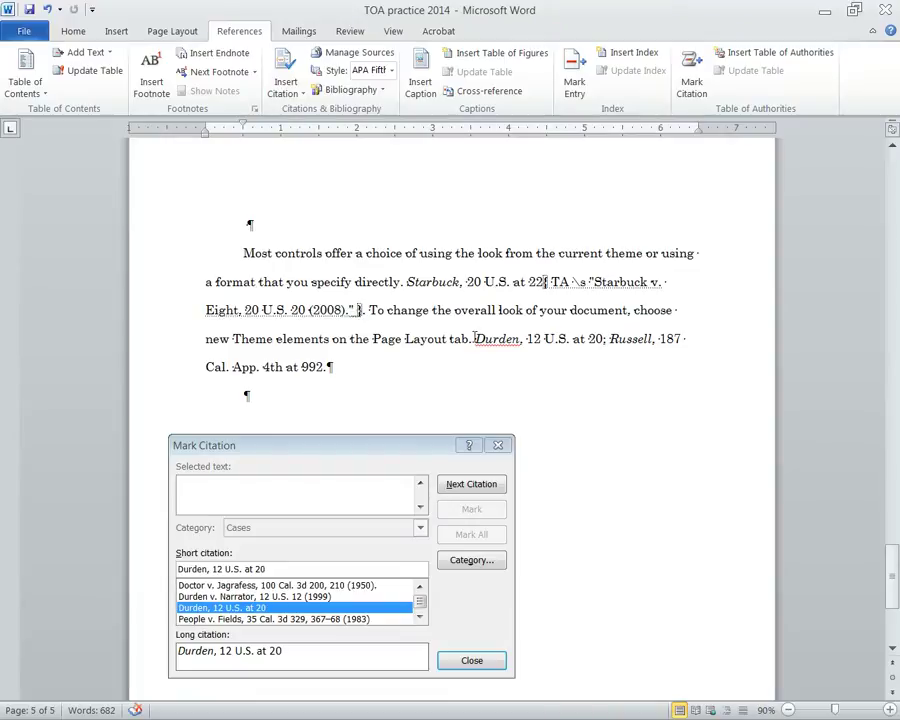
left_click_drag(475, 338, 602, 338)
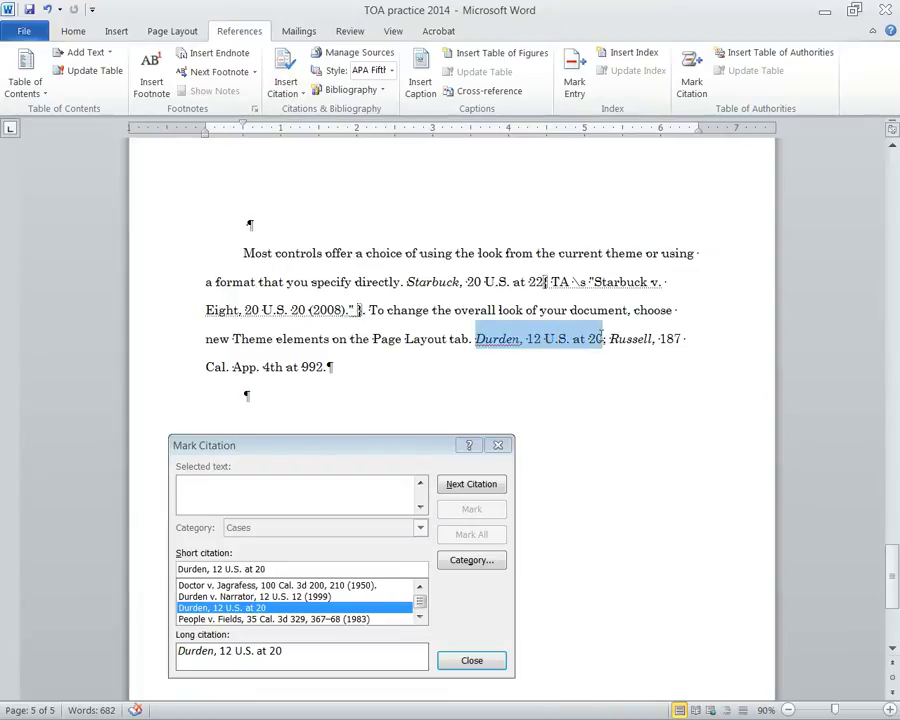
left_click(245, 617)
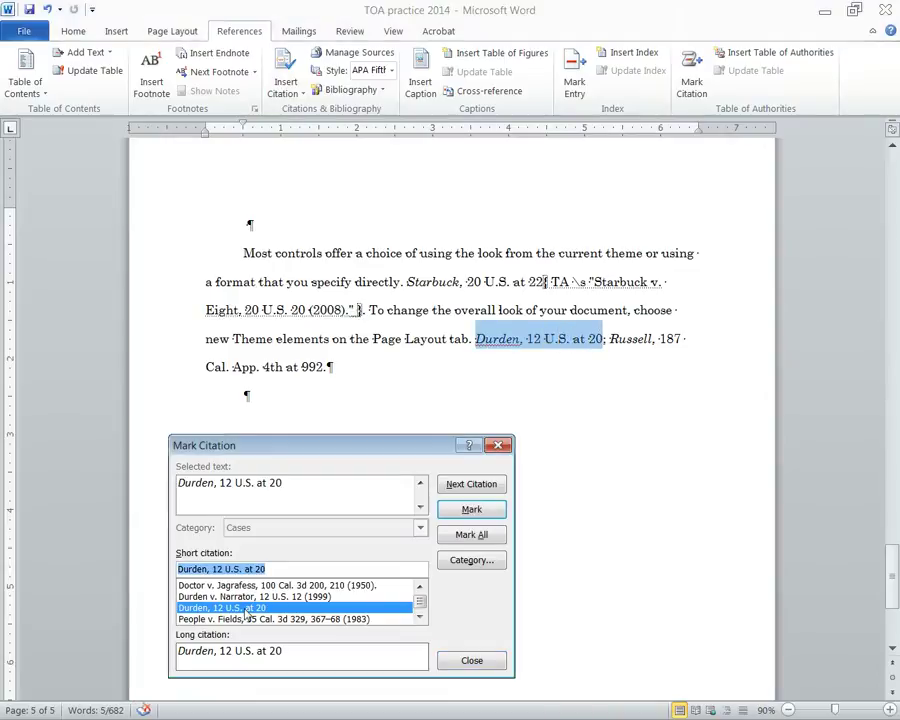
left_click(465, 510)
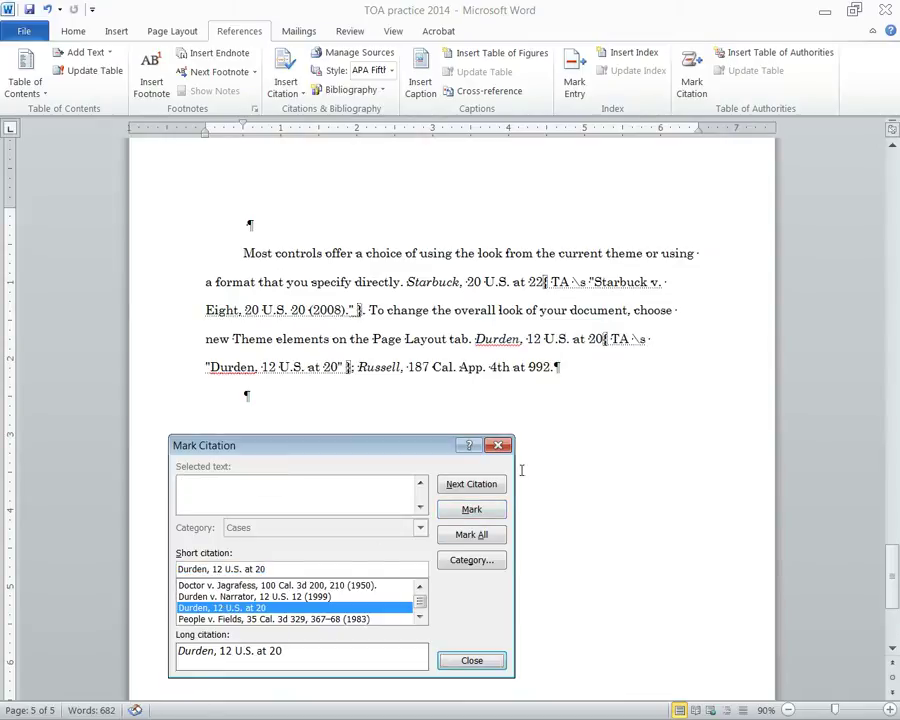
key("Escape")
left_click_drag(452, 310, 446, 310)
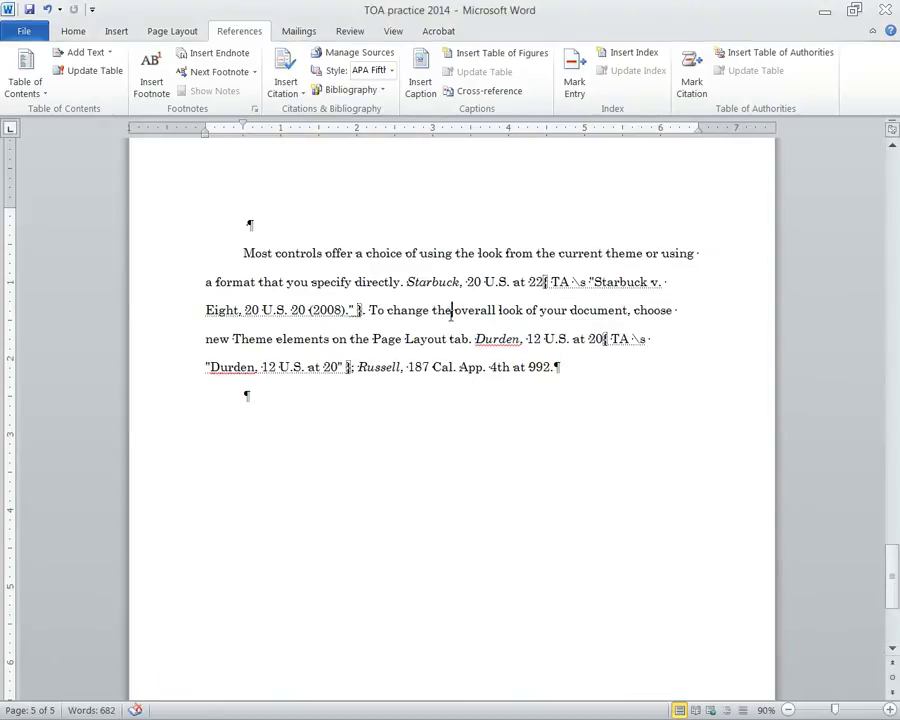
Step: Hide formatting marks and update the Cases table of authorities on page 1
left_click(73, 31)
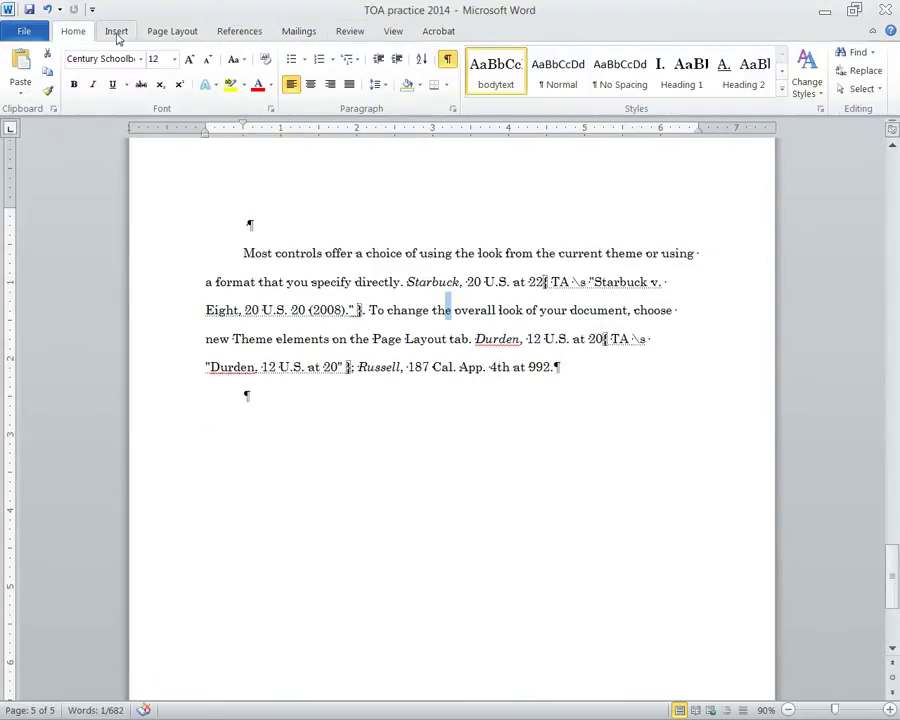
left_click(448, 60)
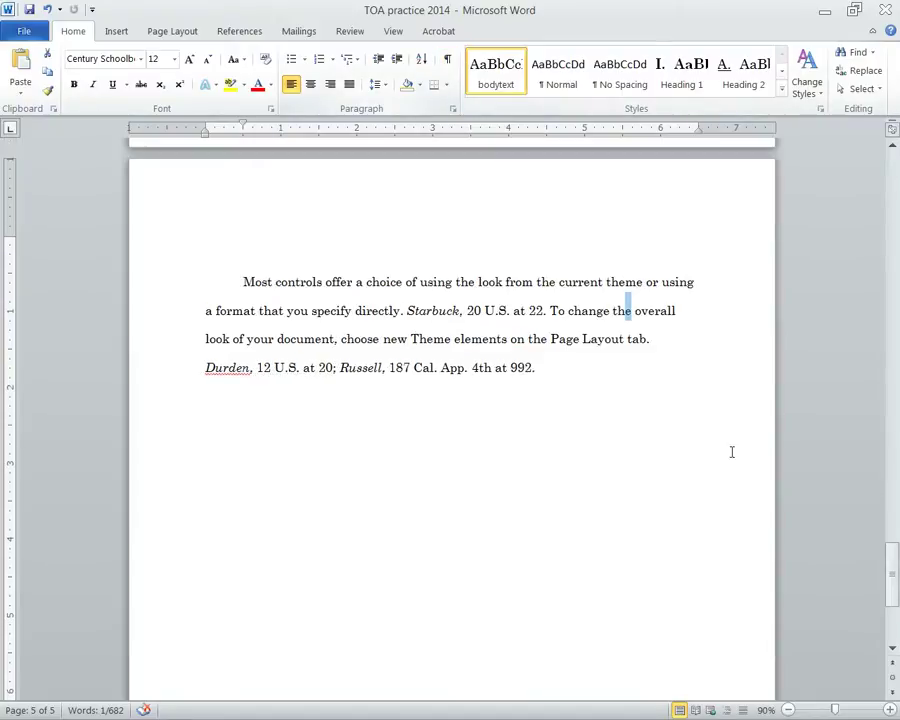
left_click_drag(888, 582, 862, 137)
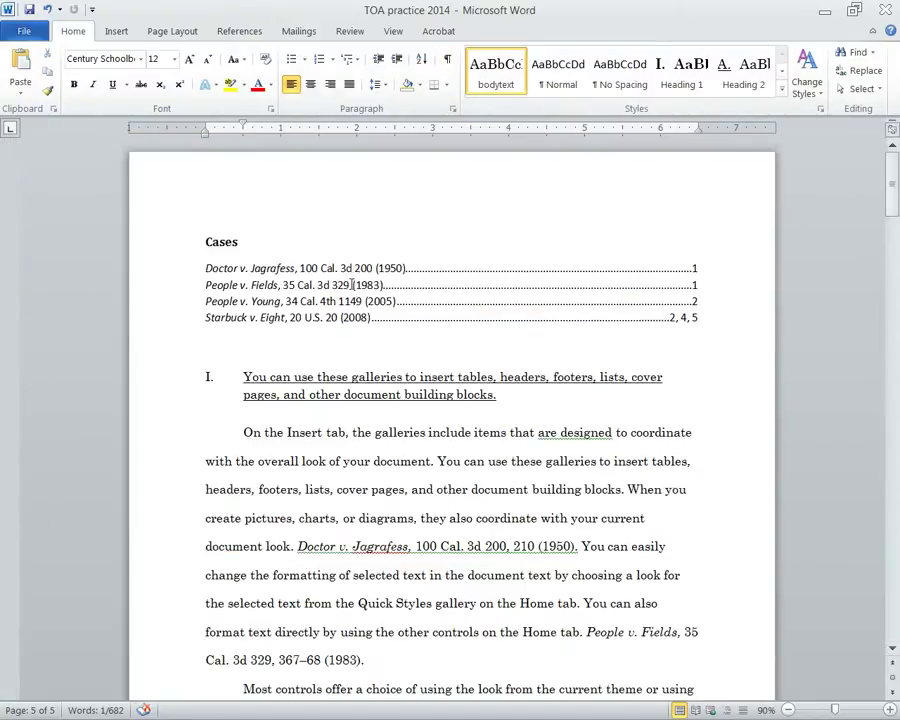
right_click(350, 283)
left_click(410, 377)
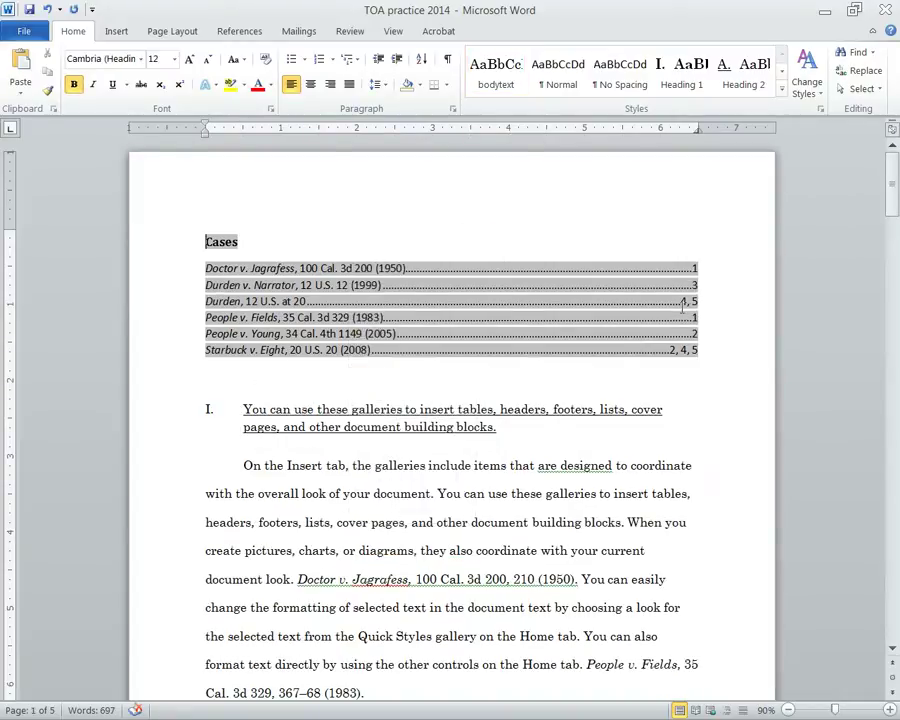
Step: Select the new 'Durden, 12 U.S. at 20' entry and its pages 4, 5 to inspect it
left_click_drag(679, 301, 699, 302)
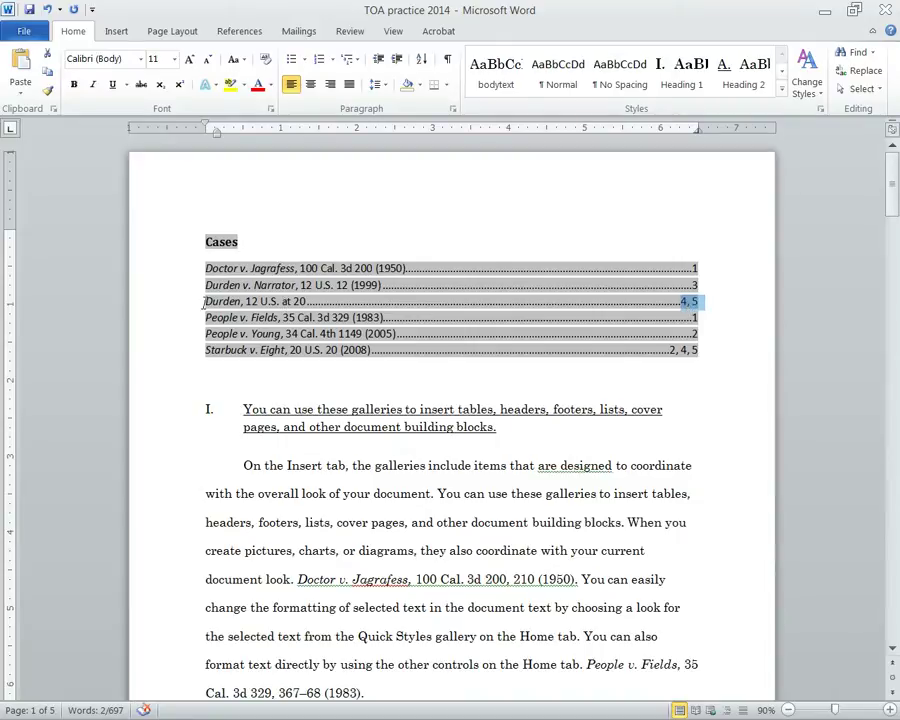
left_click_drag(204, 301, 306, 301)
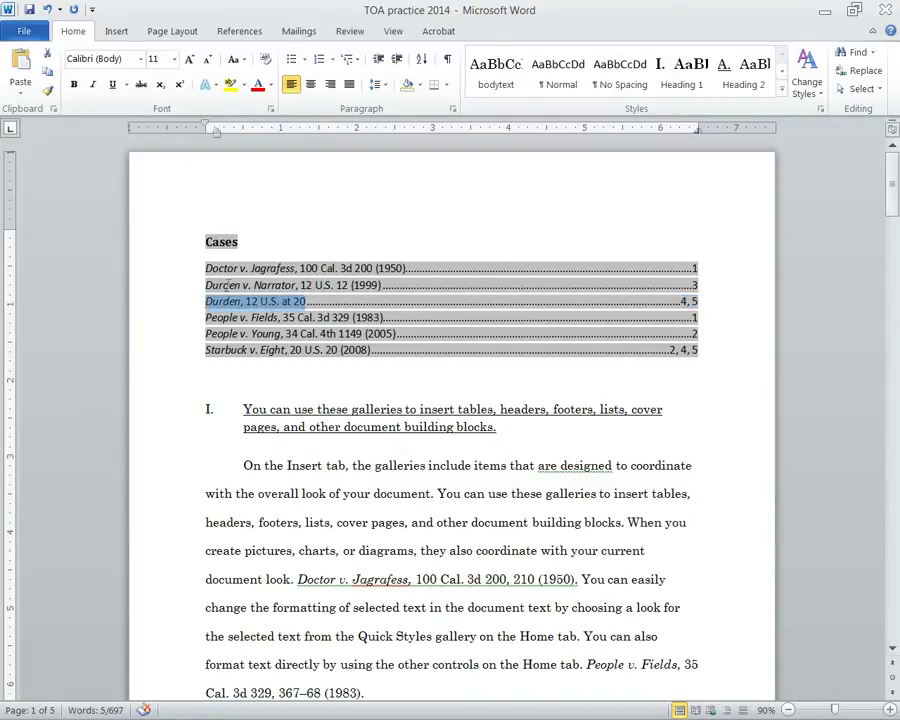
left_click(240, 311)
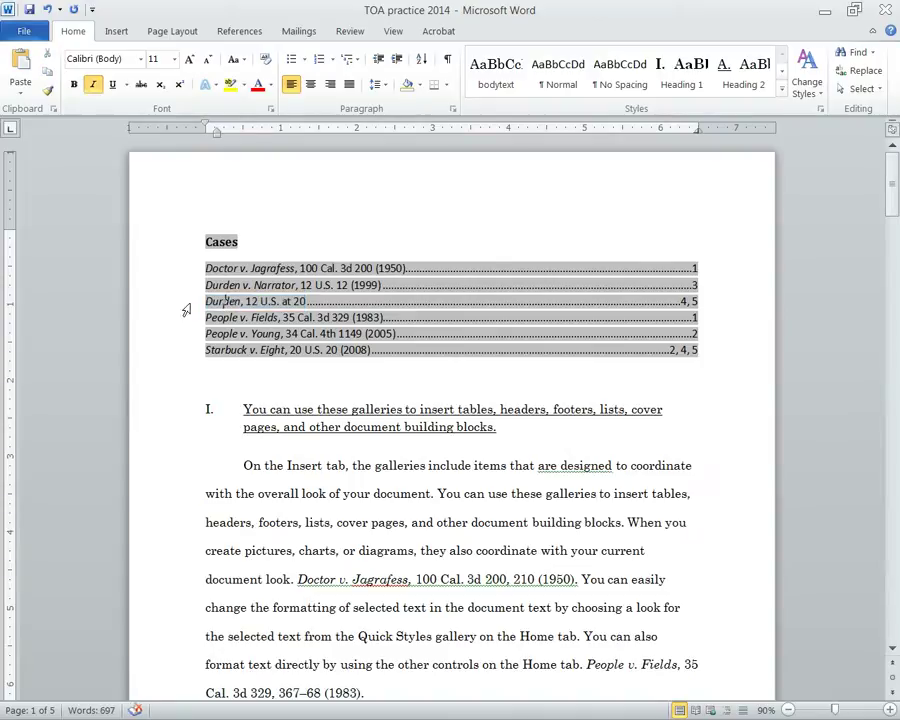
left_click_drag(205, 301, 300, 302)
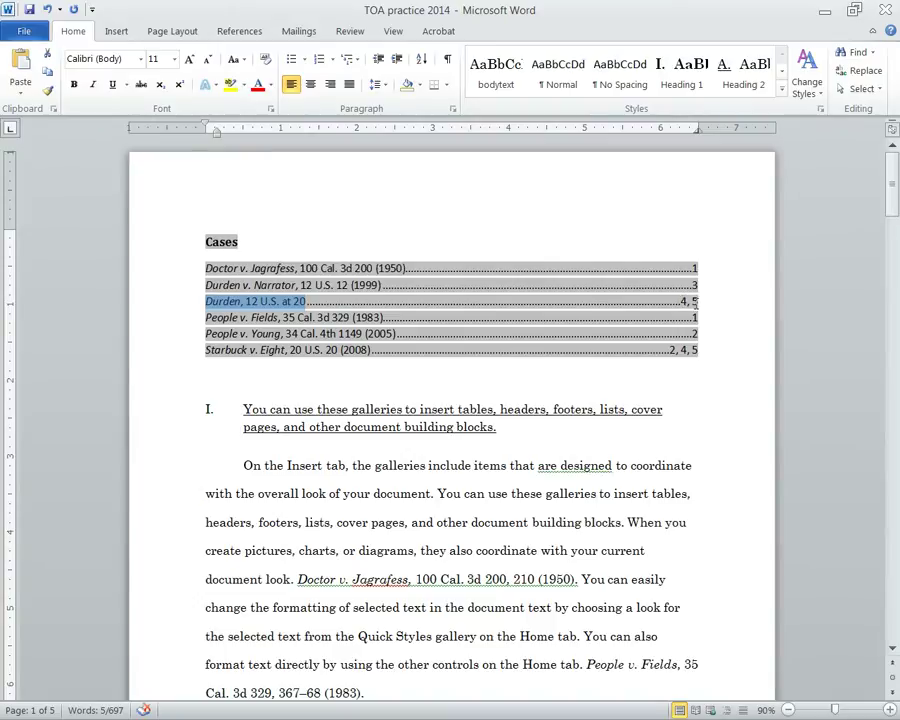
left_click_drag(892, 185, 897, 650)
Step: Show formatting marks so the hidden TA citation fields are visible
scroll(608, 512, "up", 5)
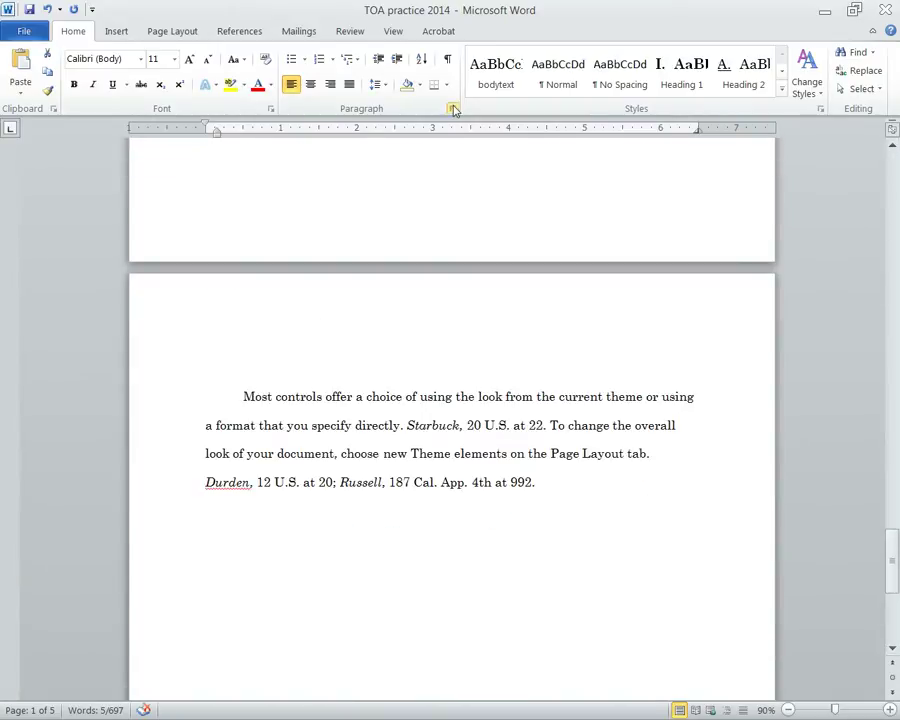
left_click(447, 59)
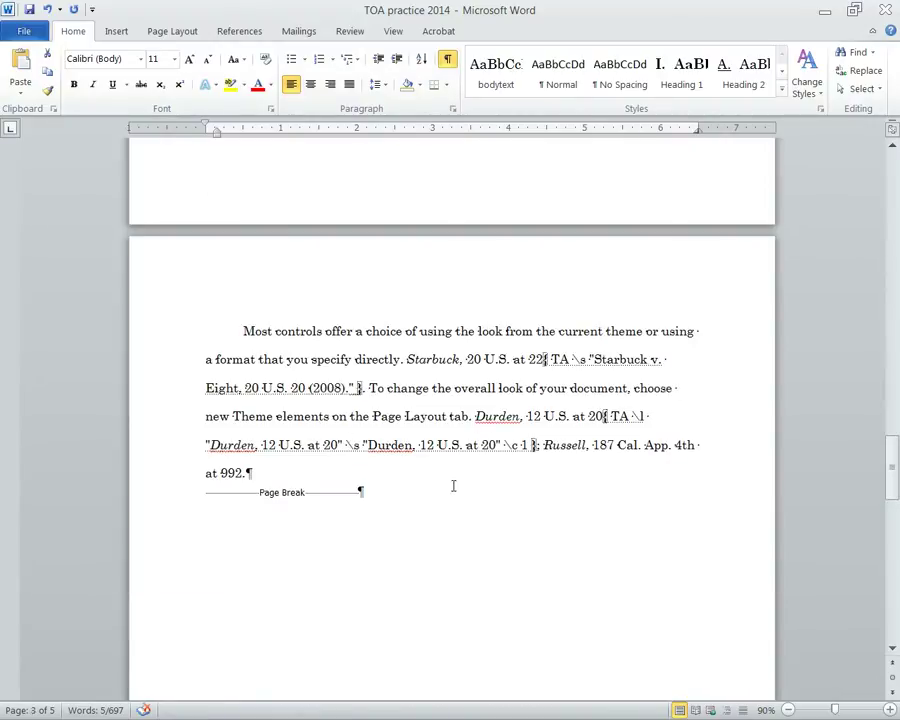
scroll(467, 410, "down", 5)
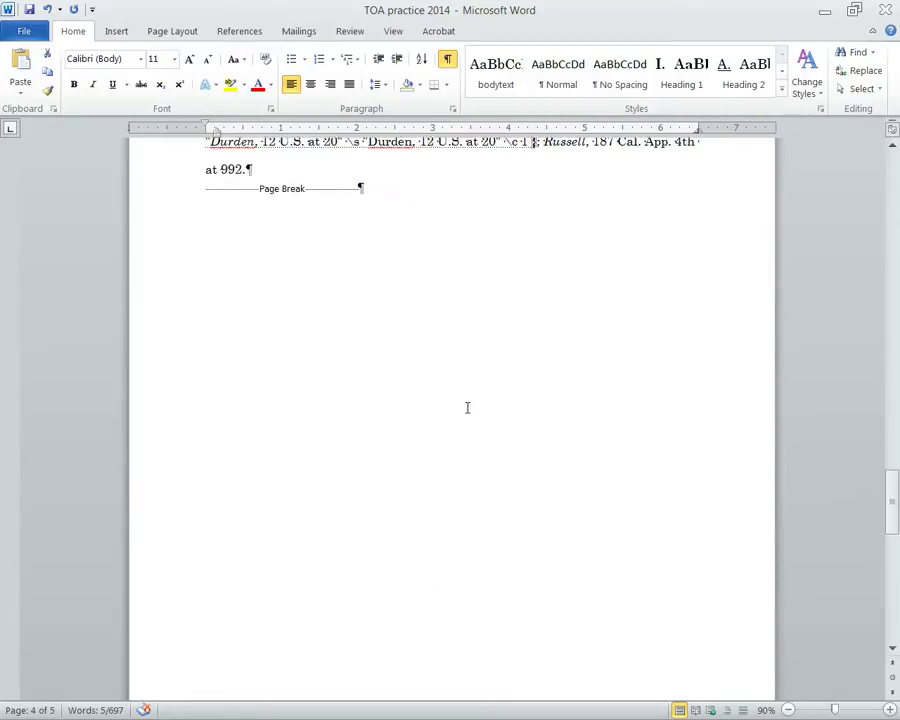
scroll(467, 407, "up", 3)
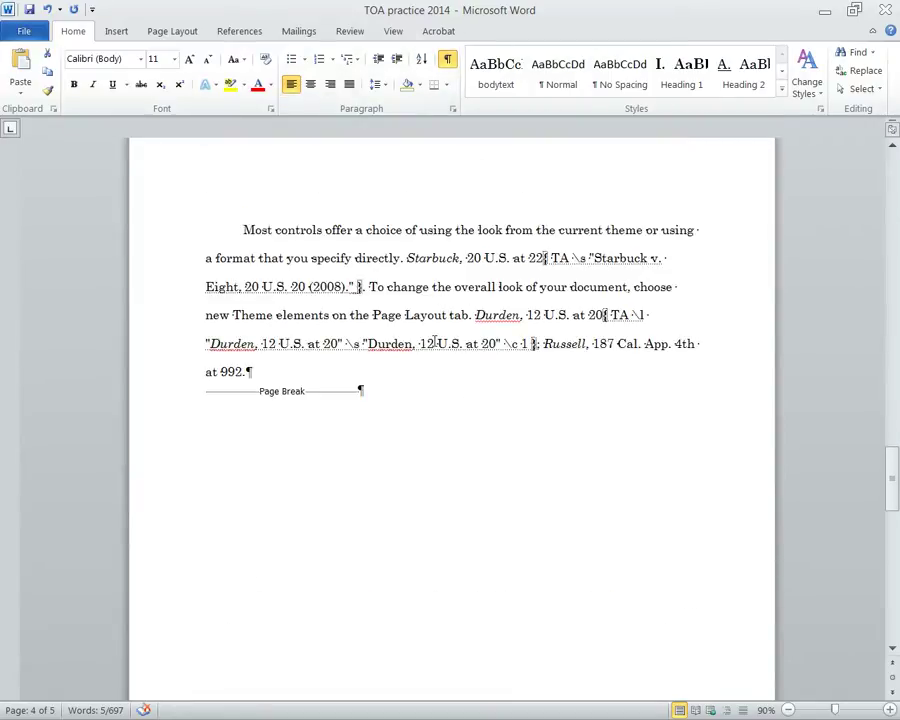
Step: Delete the stray short-form Durden TA field after '20'
left_click_drag(262, 370, 536, 343)
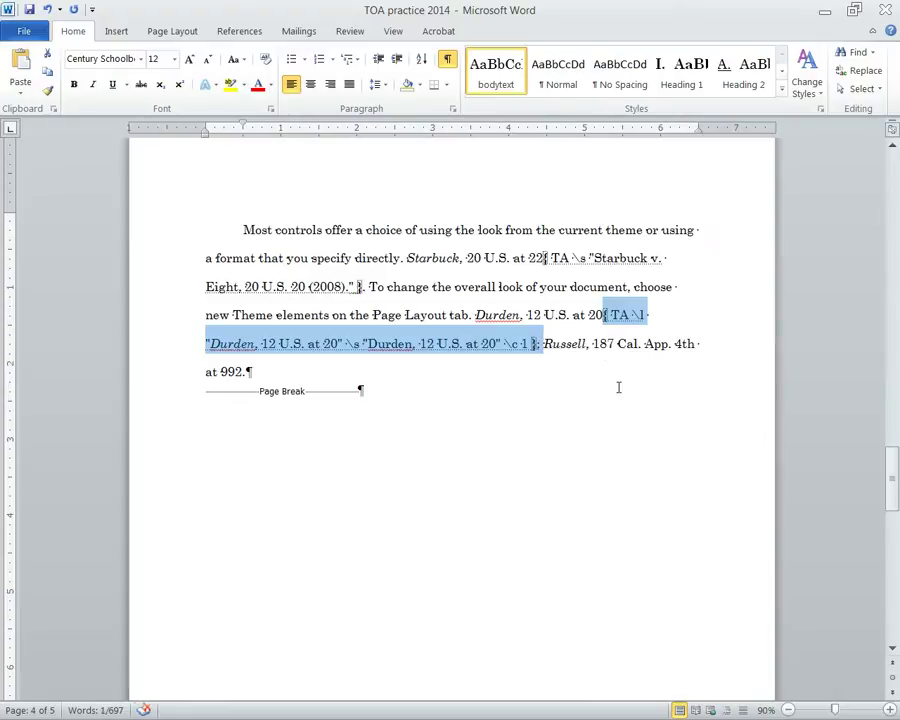
key("Delete")
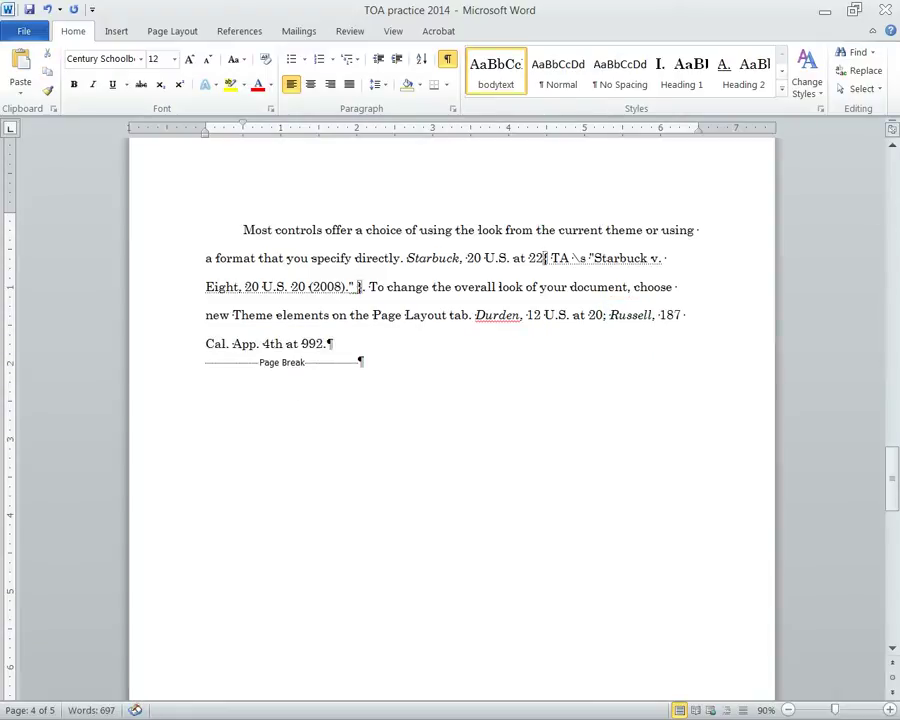
key("ctrl+z")
scroll(542, 528, "up", 4)
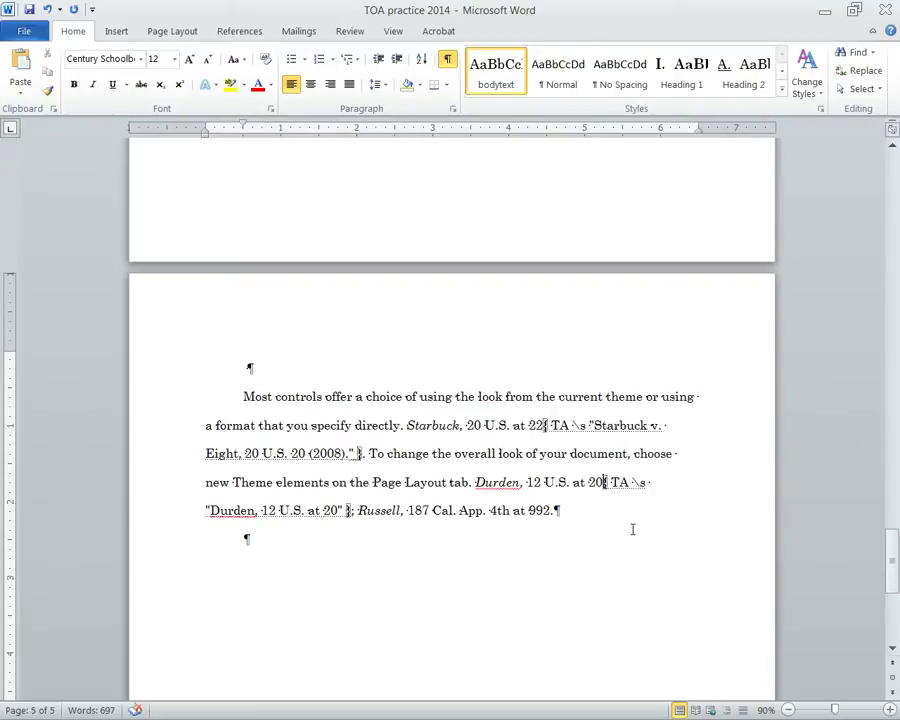
key("shift+Down")
key("shift+Left")
key("shift+Left")
key("shift+Left")
key("shift+Left")
key("shift+Left")
key("shift+Left")
key("shift+Left")
key("shift+Left")
key("shift+Left")
key("shift+Left")
key("shift+Left")
key("shift+Left")
key("shift+Left")
key("shift+Left")
key("shift+Left")
key("shift+Left")
key("shift+Left")
key("shift+Left")
key("shift+Left")
key("shift+Left")
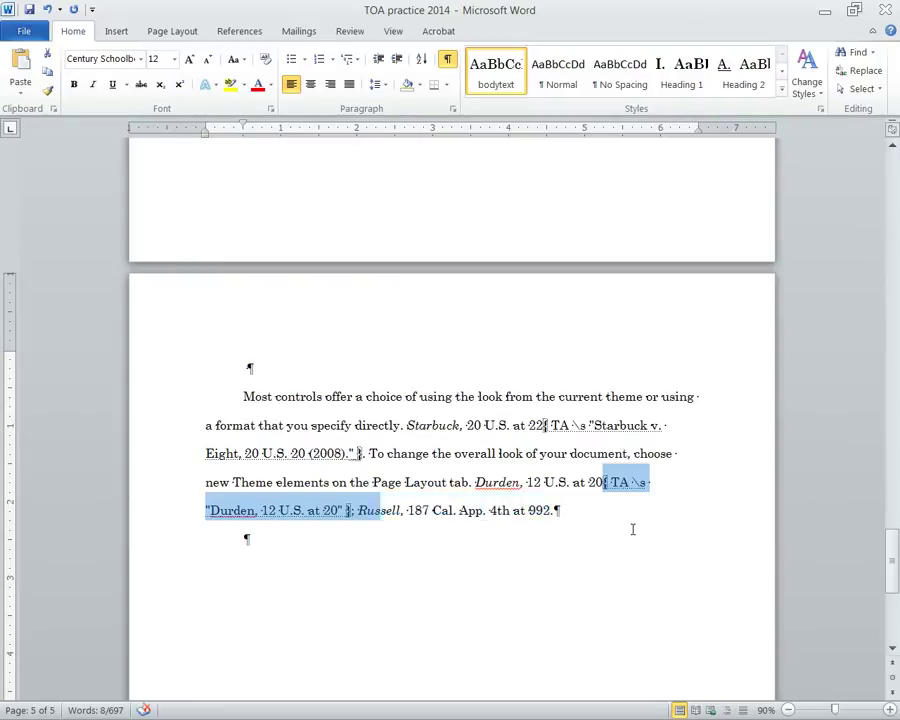
key("shift+Left")
key("shift+Left")
key("shift+Left")
key("shift+Left")
key("shift+Left")
key("Delete")
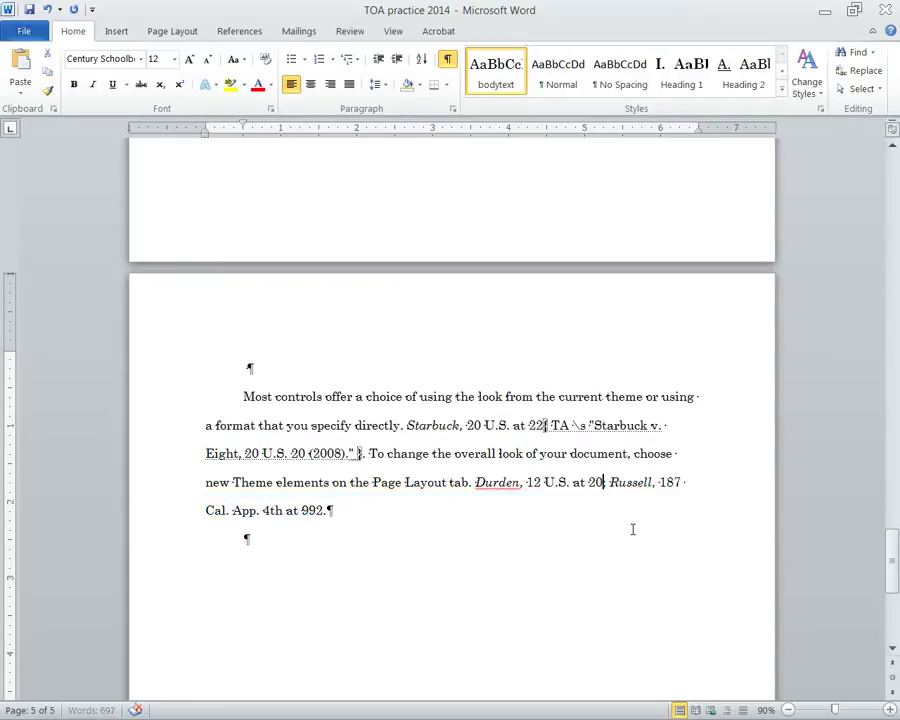
Step: Update the table of authorities so the separate Durden entry disappears
left_click_drag(892, 560, 895, 143)
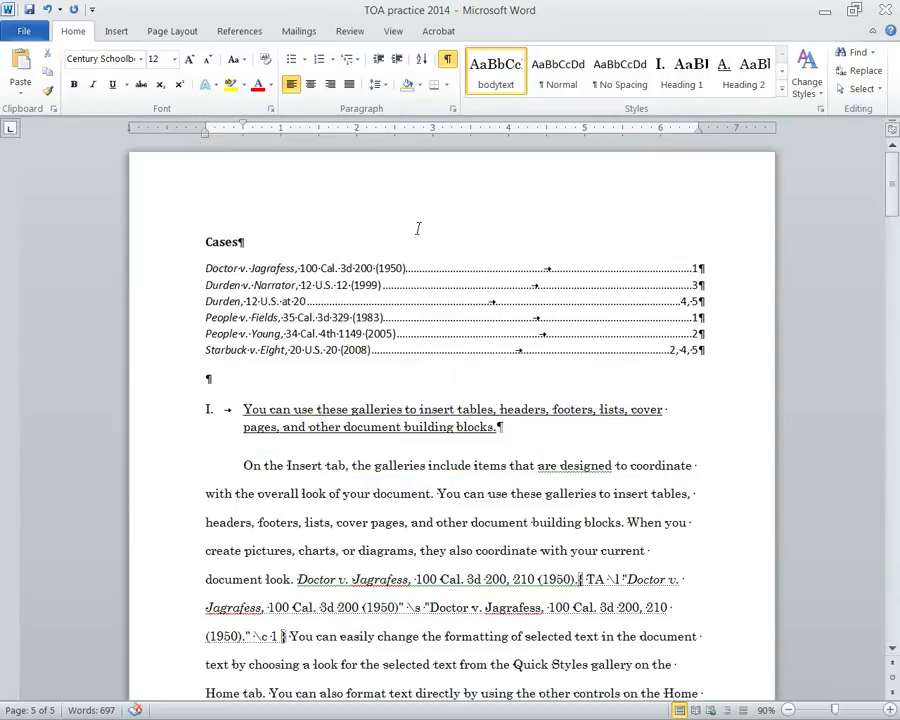
right_click(342, 285)
left_click(385, 373)
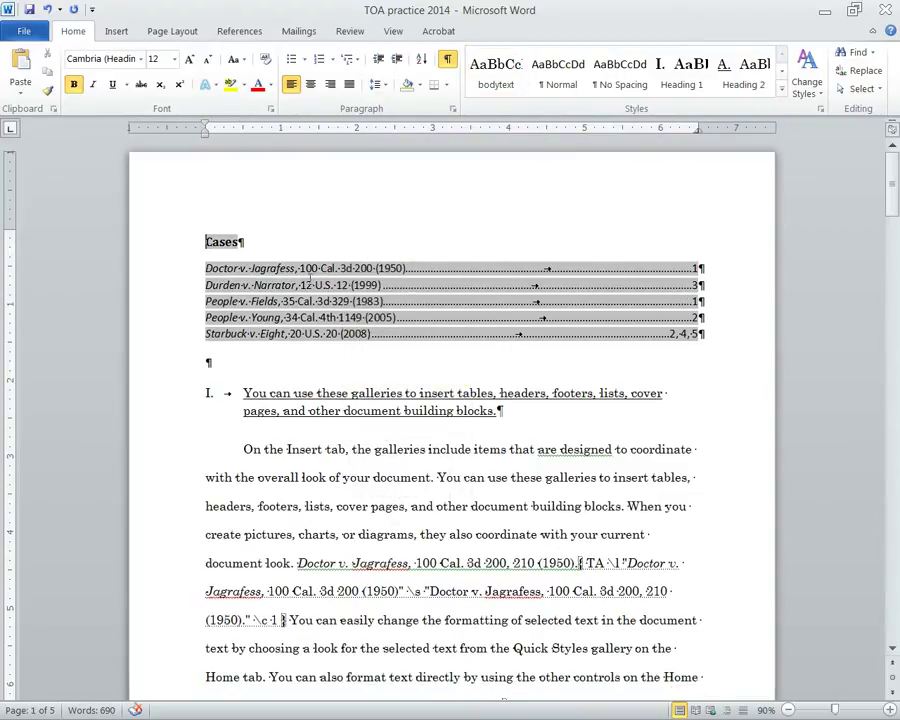
Step: Mark the first 'Durden, 12 U.S. at 20' short cite, linked to Durden v. Narrator
scroll(669, 520, "down", 20)
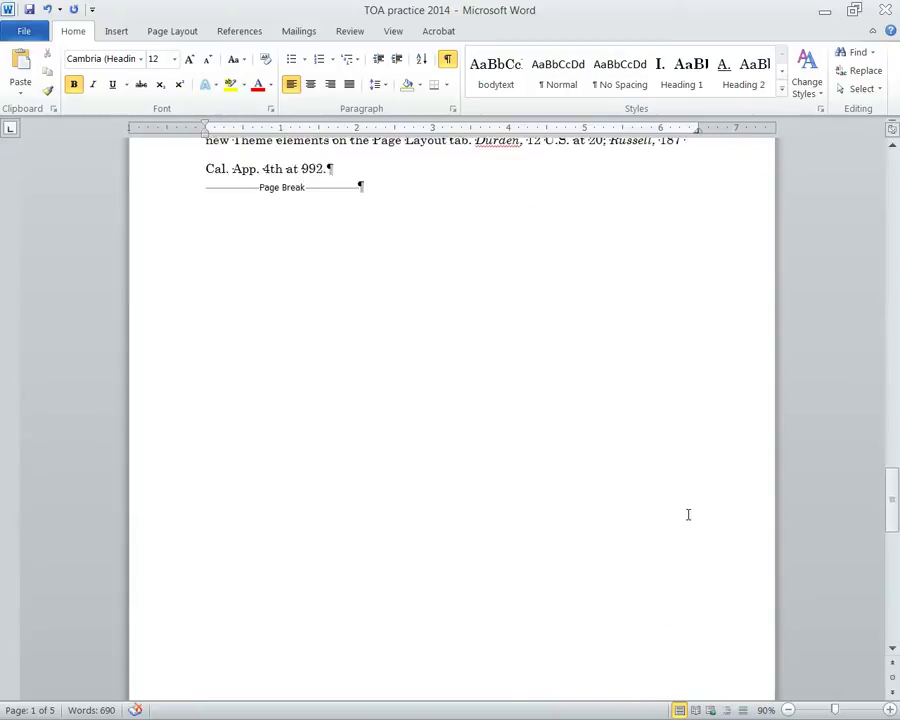
scroll(684, 512, "up", 6)
scroll(691, 510, "down", 3)
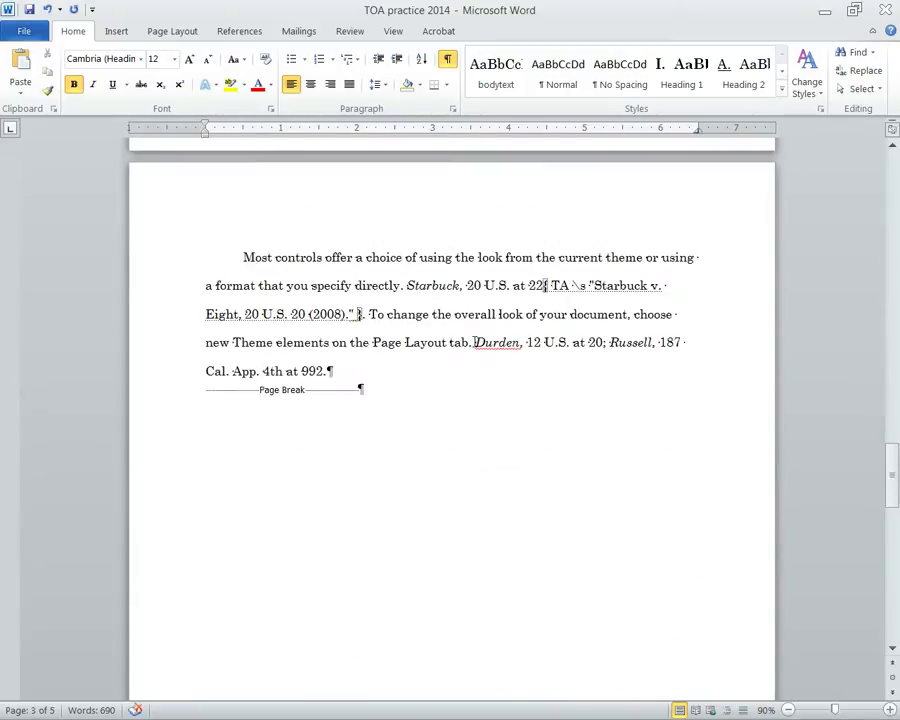
left_click_drag(476, 342, 604, 348)
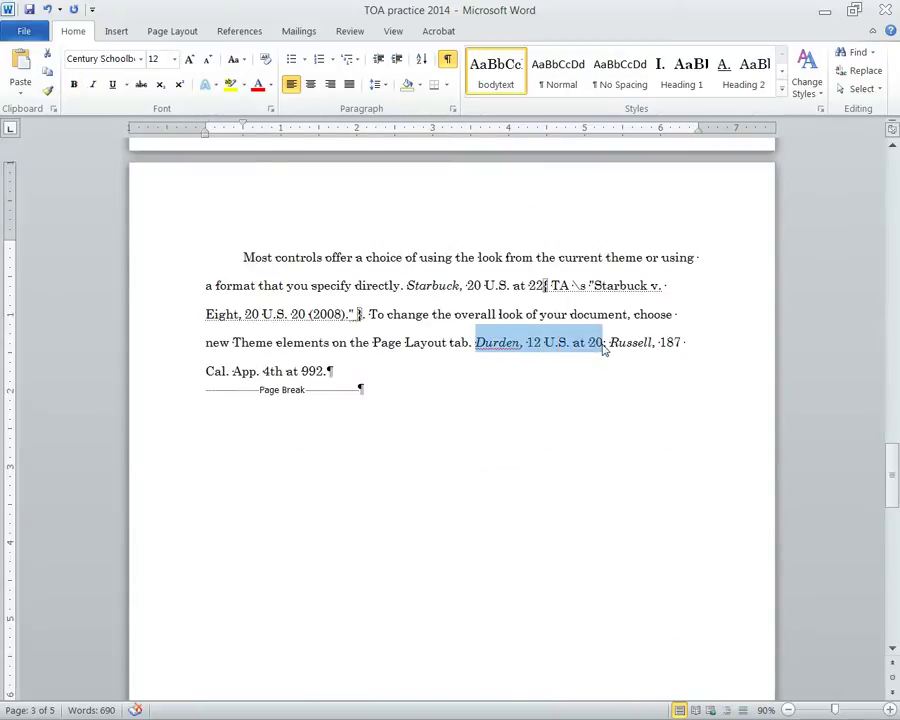
left_click(239, 31)
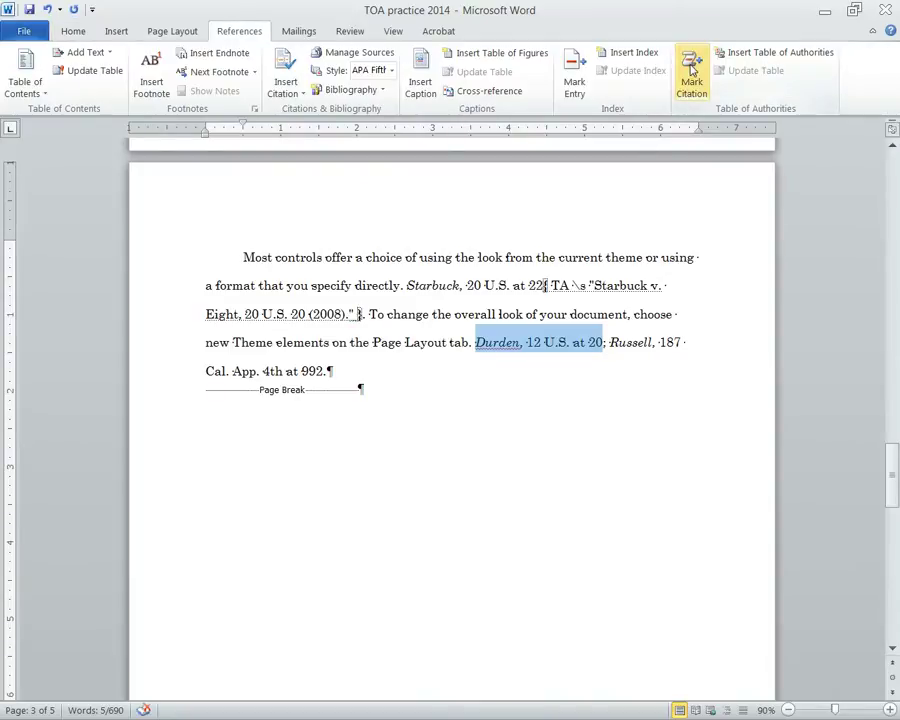
left_click(692, 70)
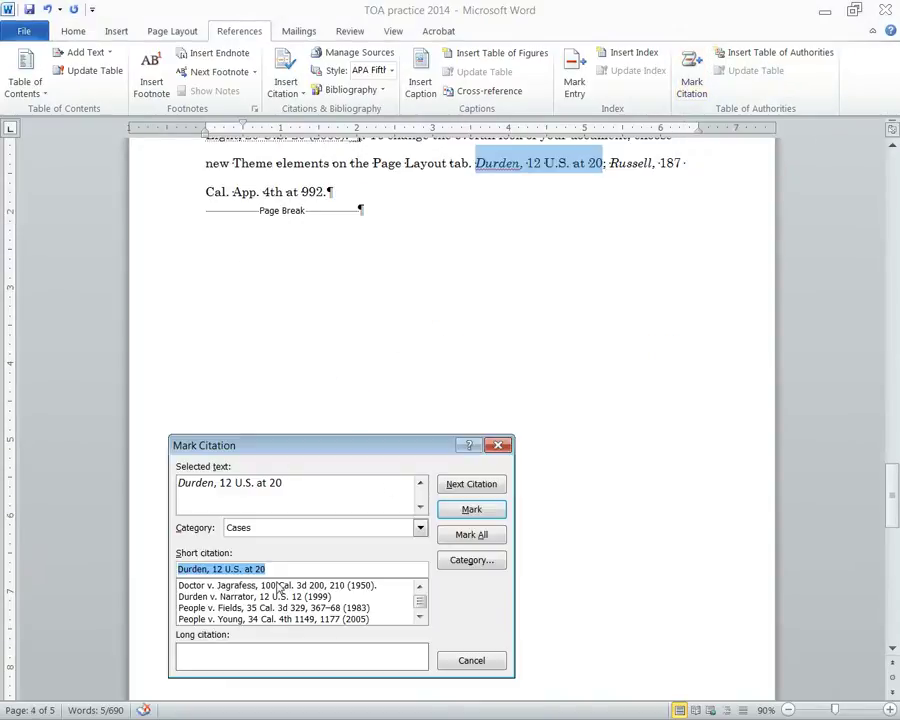
left_click(245, 597)
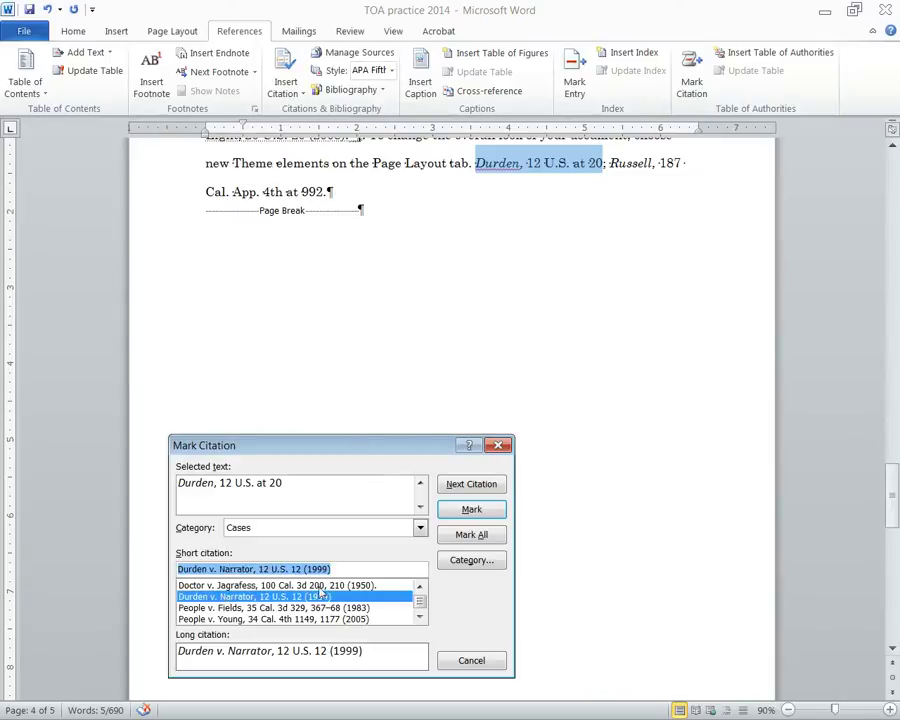
left_click(496, 511)
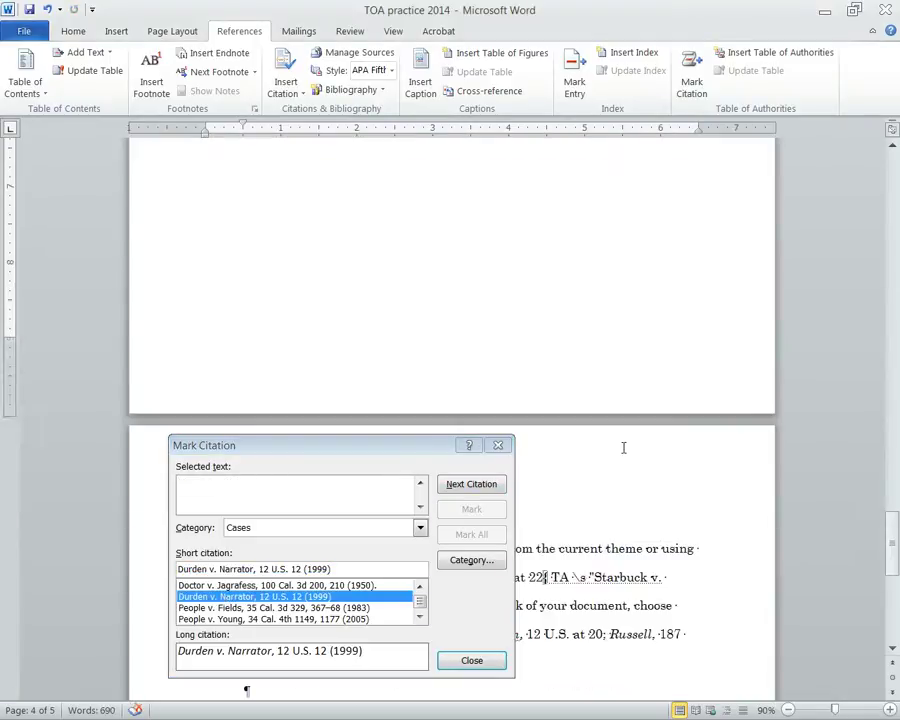
Step: Mark the next Durden short cite under Durden v. Narrator and close Mark Citation
scroll(623, 447, "down", 8)
left_click_drag(477, 229, 604, 229)
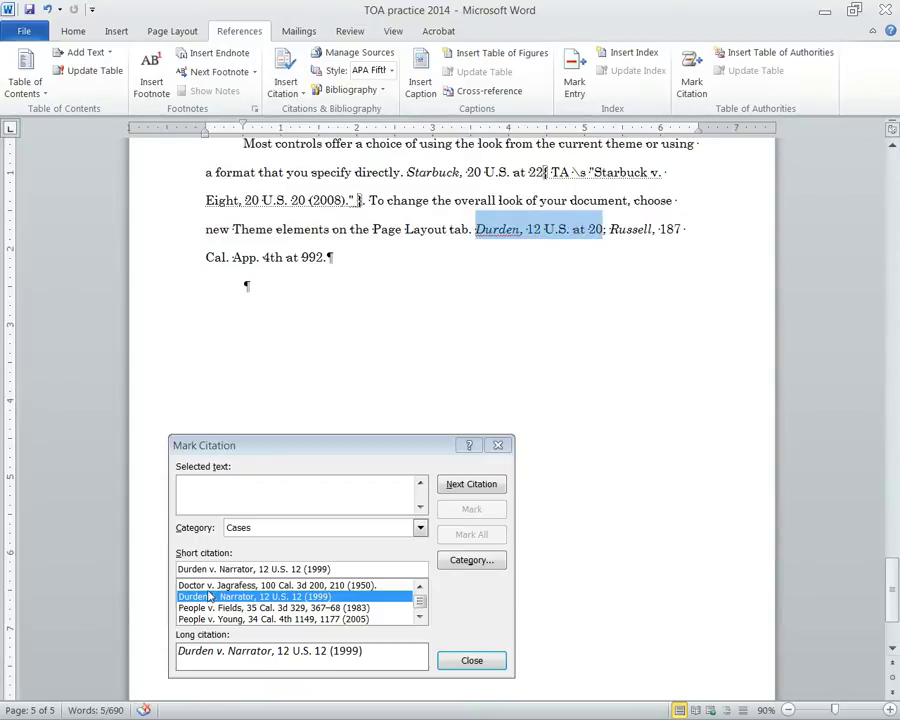
left_click(279, 490)
left_click(243, 597)
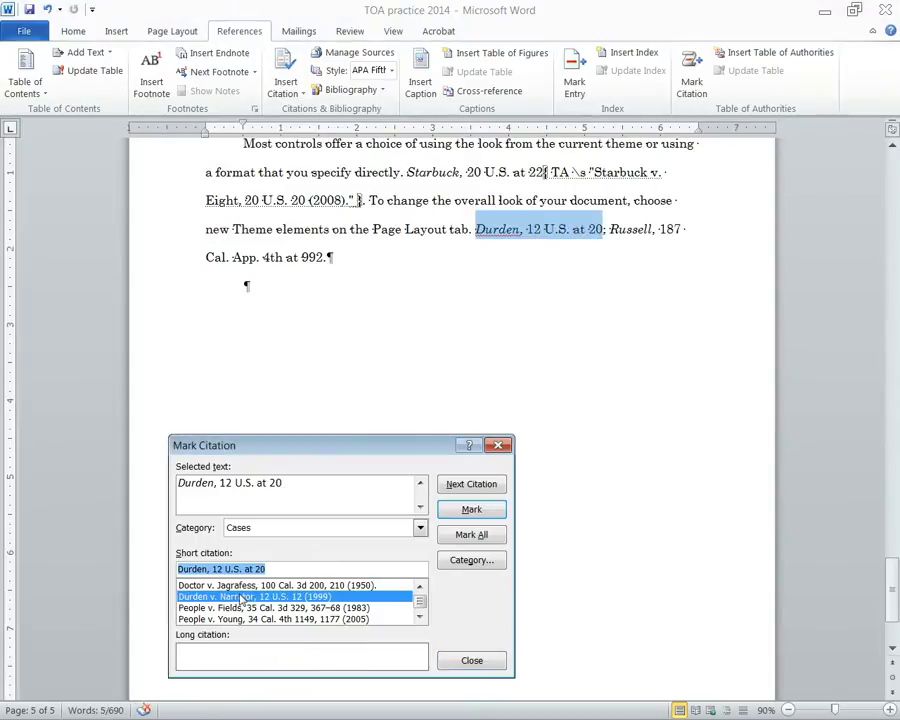
left_click(471, 510)
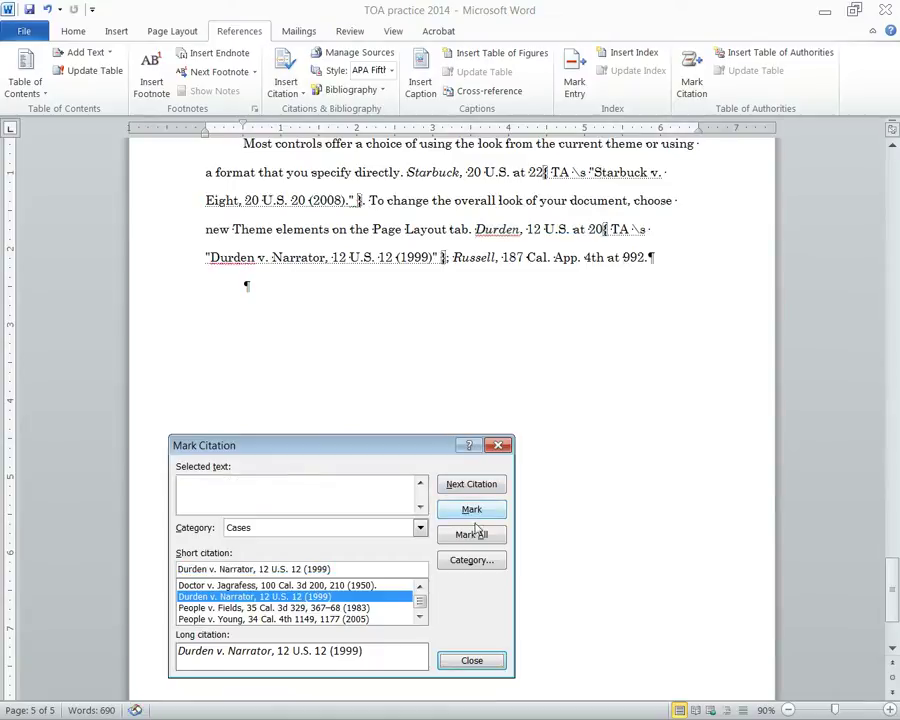
left_click(497, 445)
Step: Update the table of authorities so Durden v. Narrator lists pages 3, 4, 5
left_click_drag(893, 605, 891, 185)
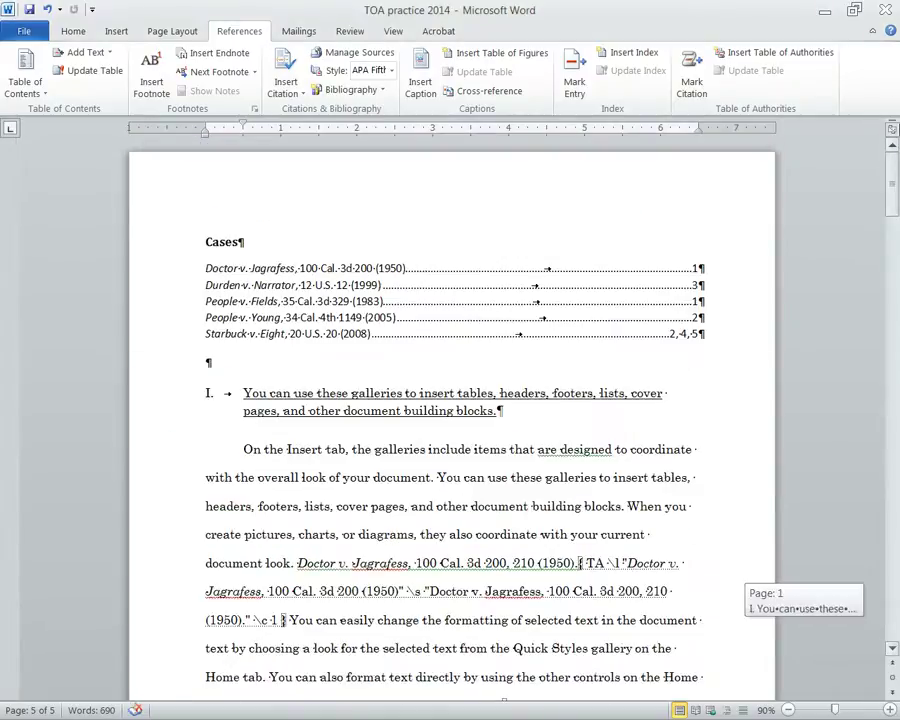
right_click(357, 287)
left_click(409, 377)
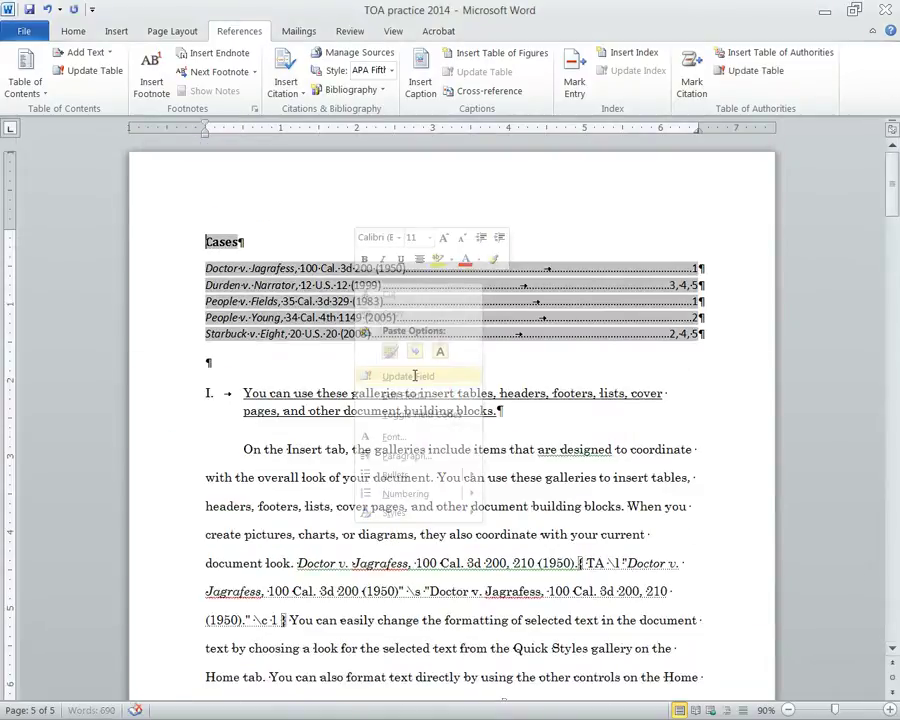
left_click(283, 300)
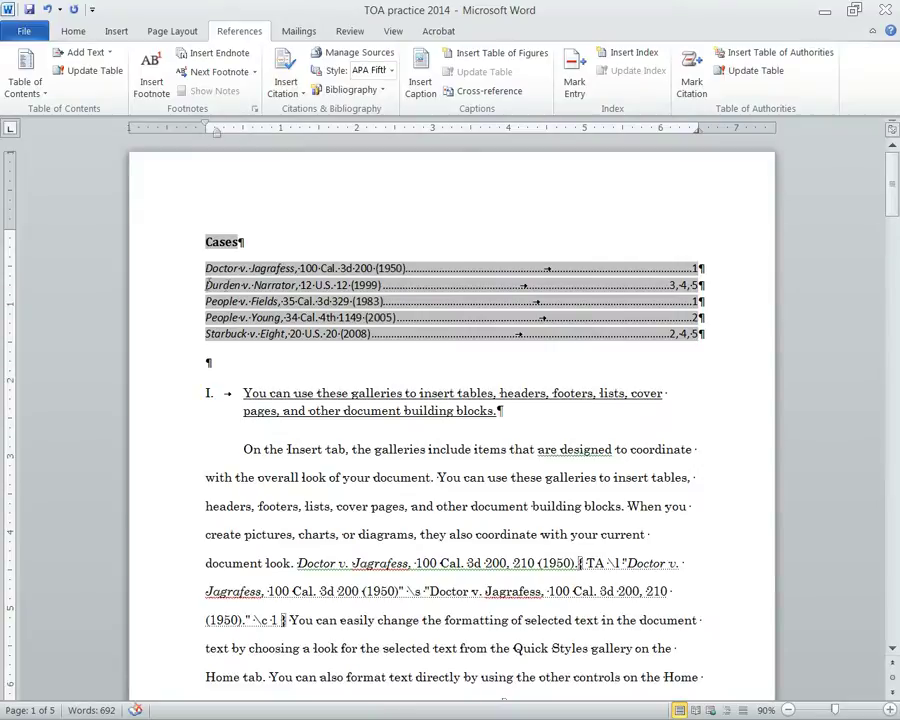
left_click_drag(206, 284, 394, 285)
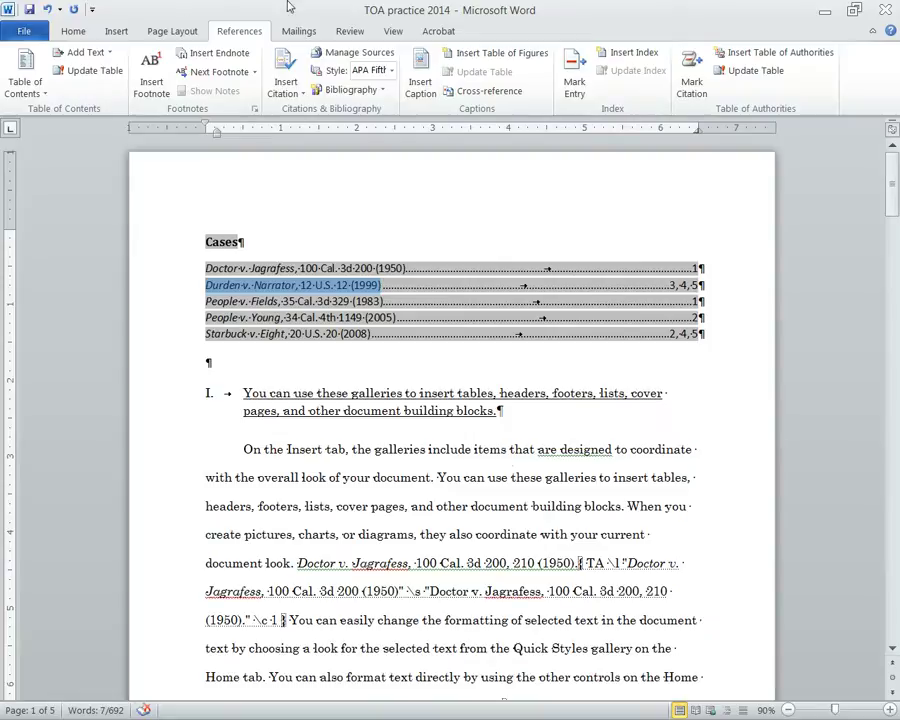
Step: Hide formatting marks and select the 'Cal. Penal Code § 1538.5 (West 2012)' citation
left_click(72, 30)
left_click(447, 59)
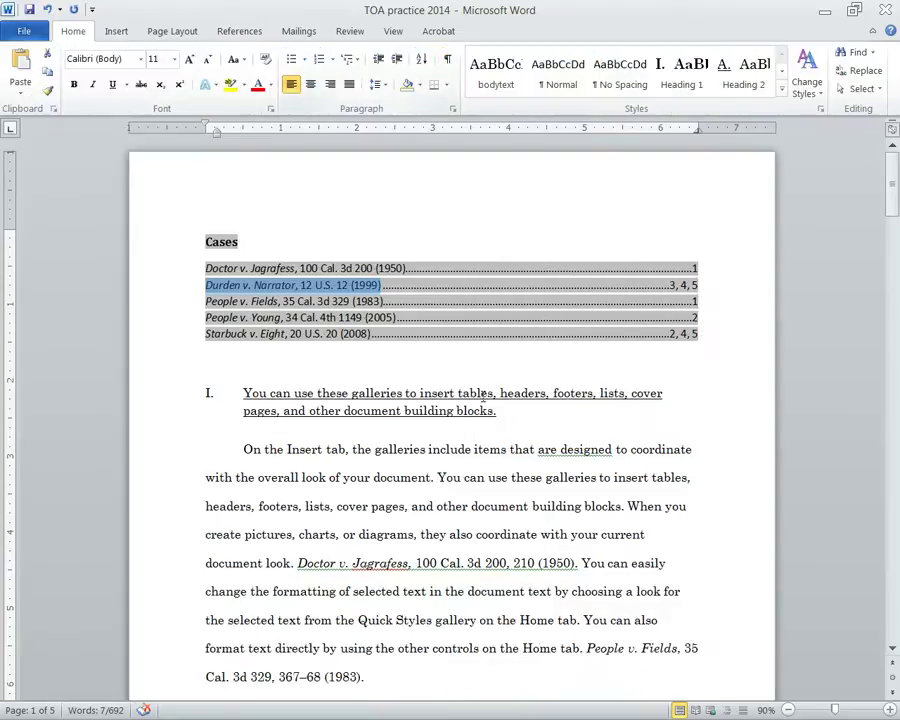
left_click(338, 375)
scroll(483, 505, "down", 2)
scroll(483, 505, "down", 2)
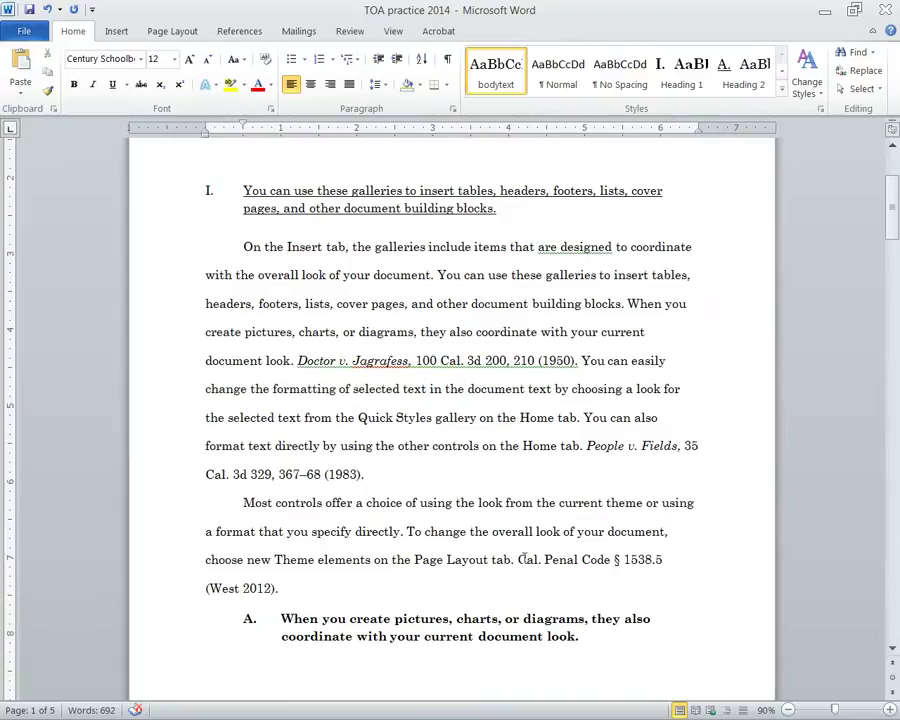
left_click_drag(518, 559, 281, 590)
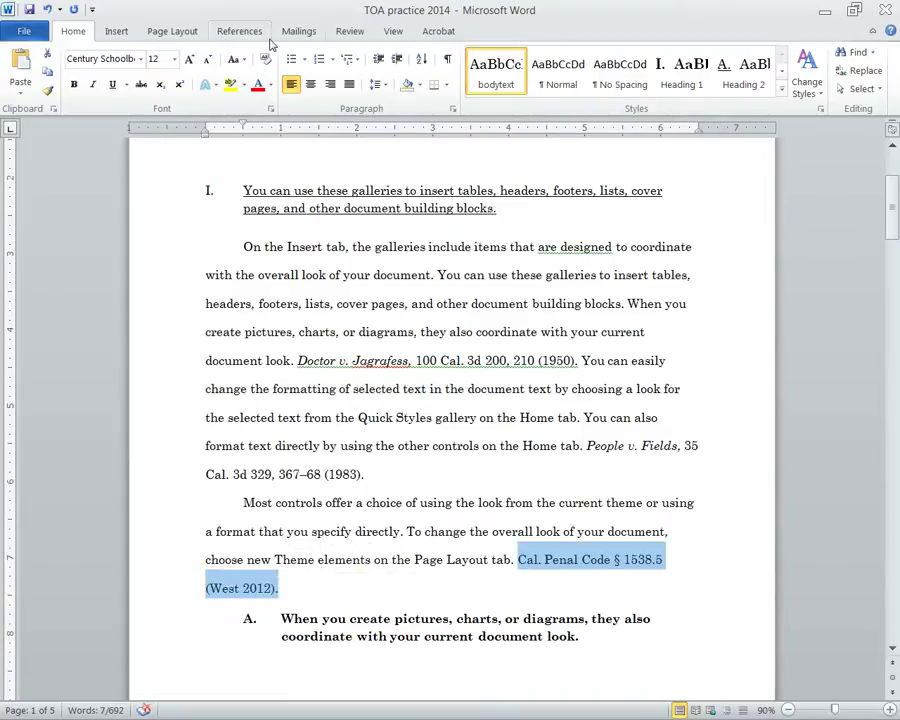
Step: Mark the penal code citation under the Statutes and Rules category
left_click(239, 31)
left_click(691, 85)
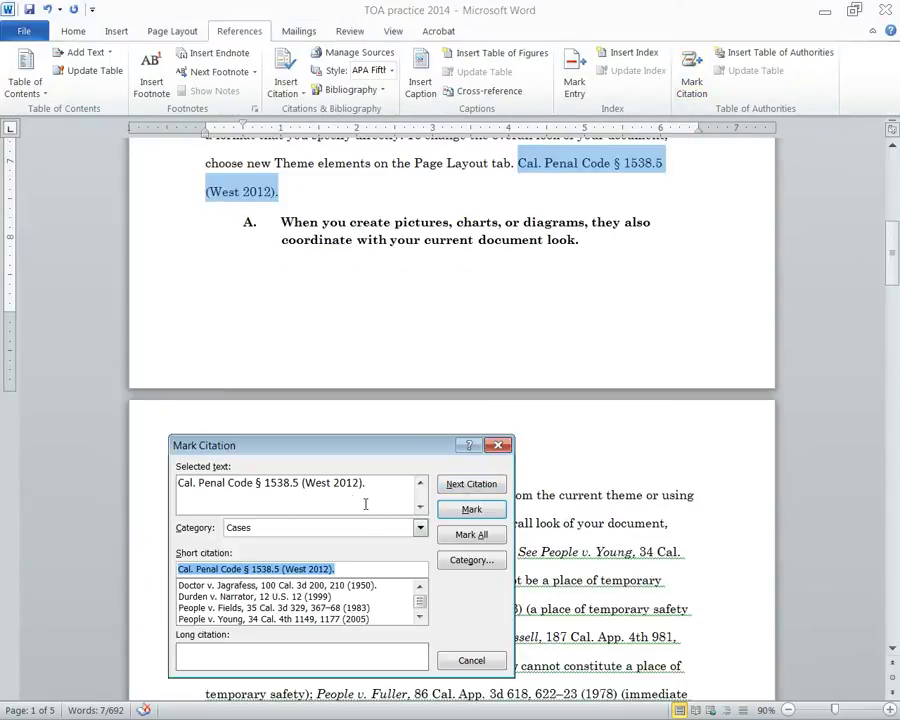
left_click(419, 528)
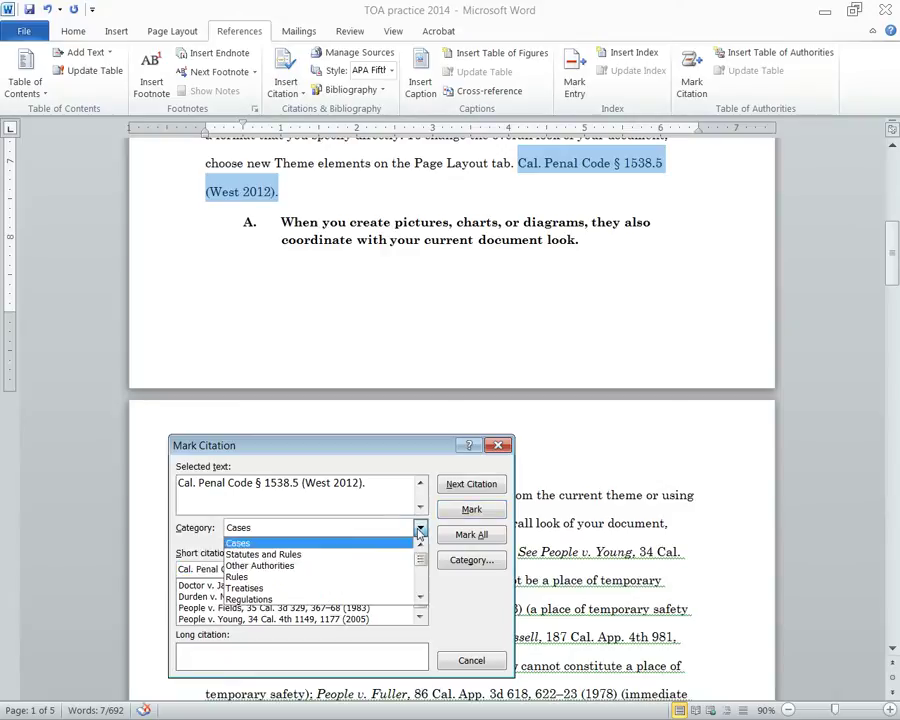
left_click(363, 555)
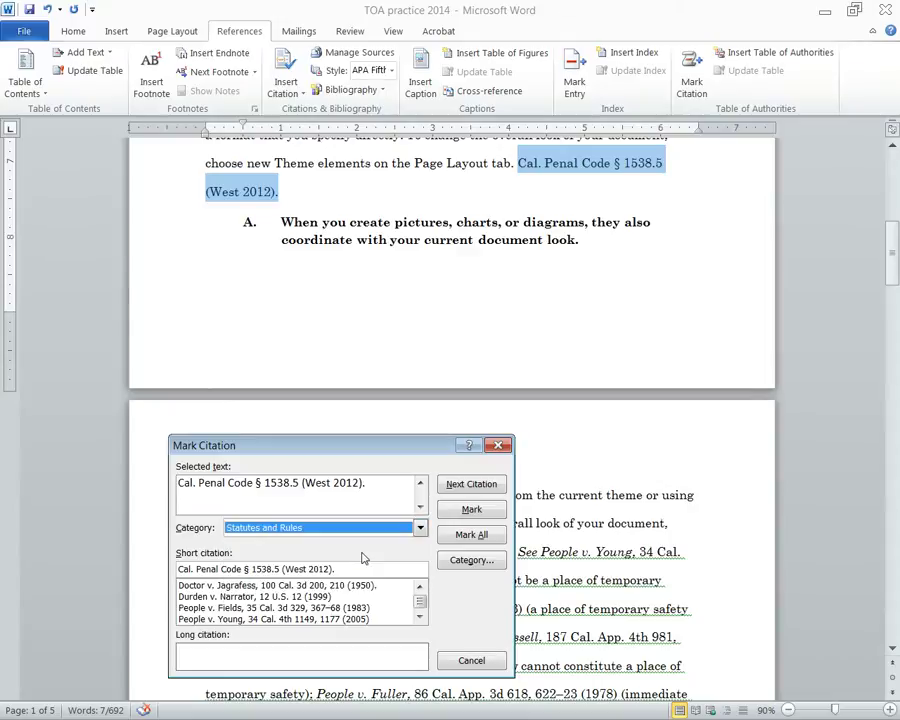
left_click(471, 510)
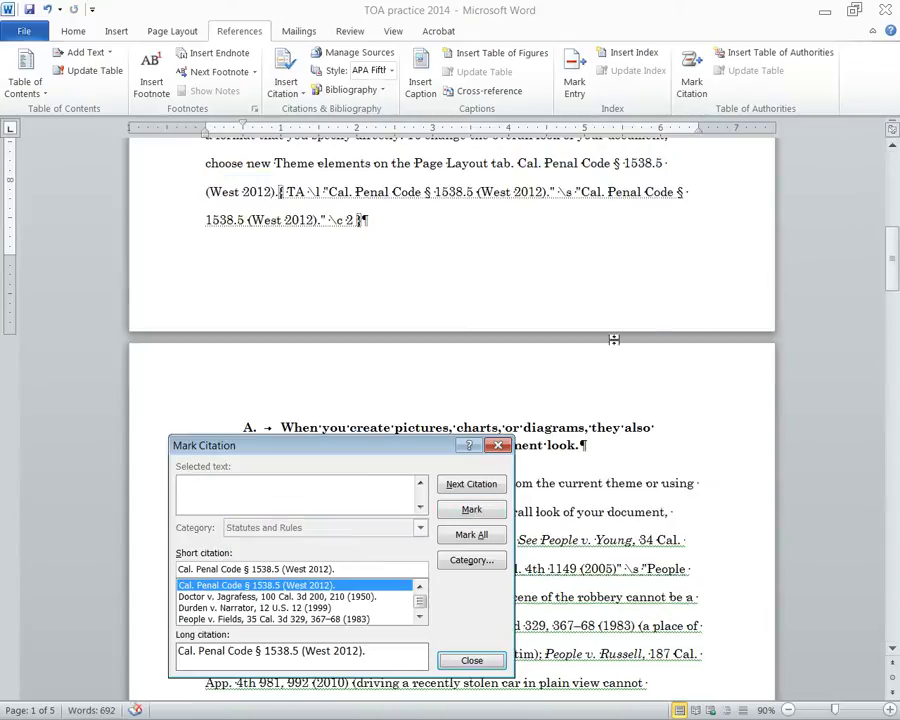
left_click(497, 446)
Step: Update the existing table of authorities twice
left_click_drag(894, 246, 894, 183)
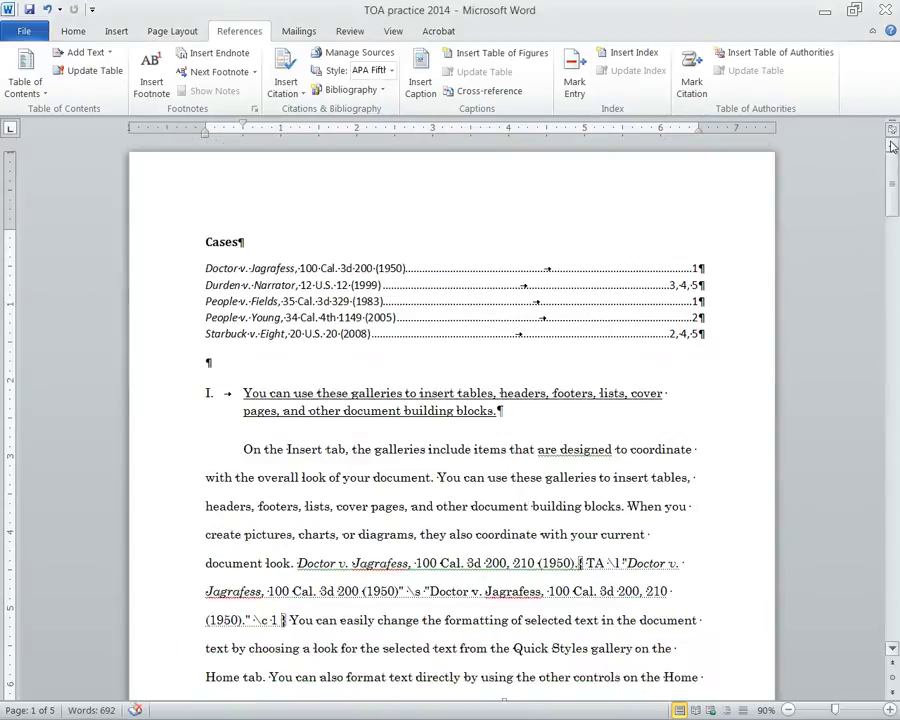
right_click(374, 301)
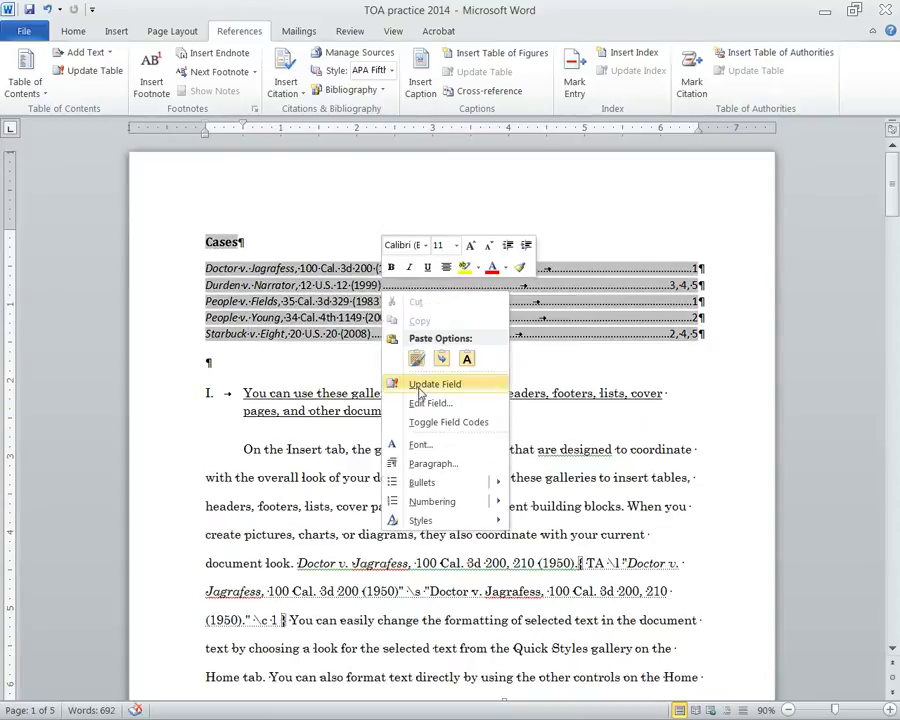
left_click(428, 324)
right_click(327, 300)
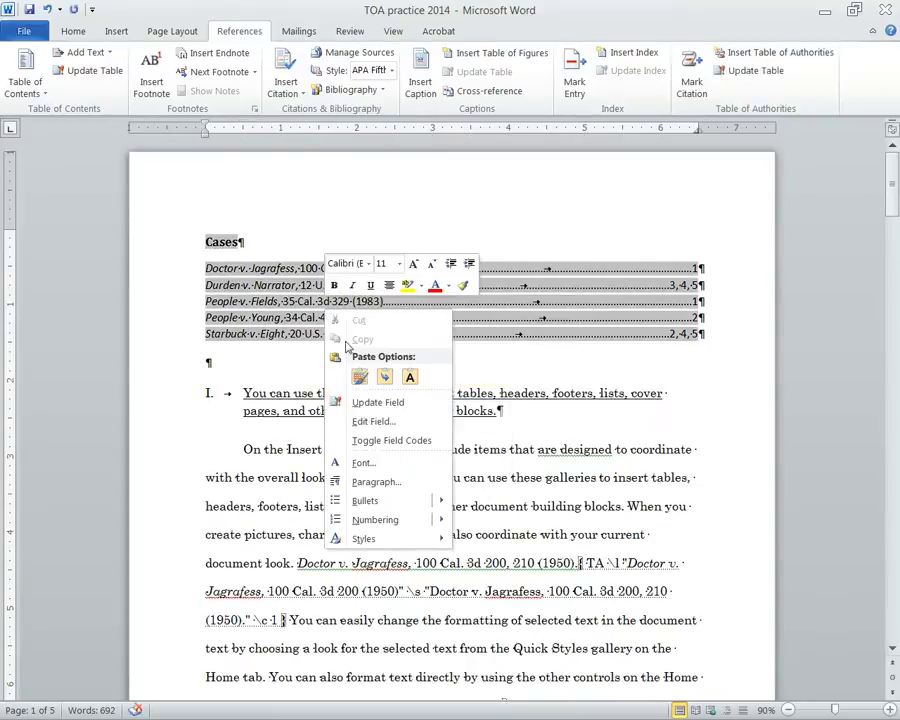
left_click(388, 400)
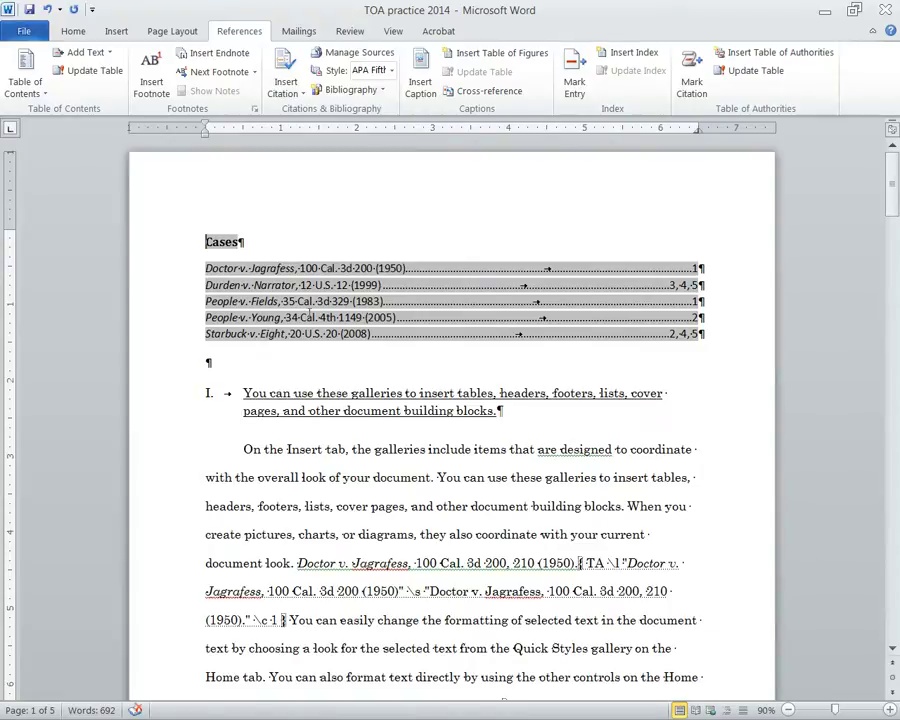
Step: Delete the old Cases table and insert a new table of authorities with all categories
left_click_drag(711, 334, 205, 236)
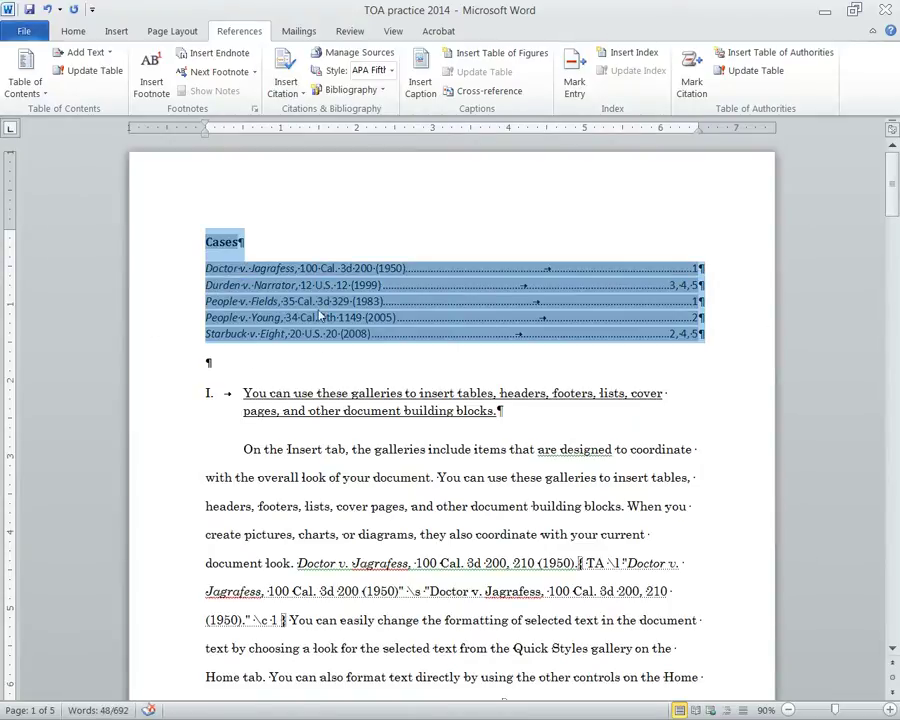
key("Delete")
left_click(754, 52)
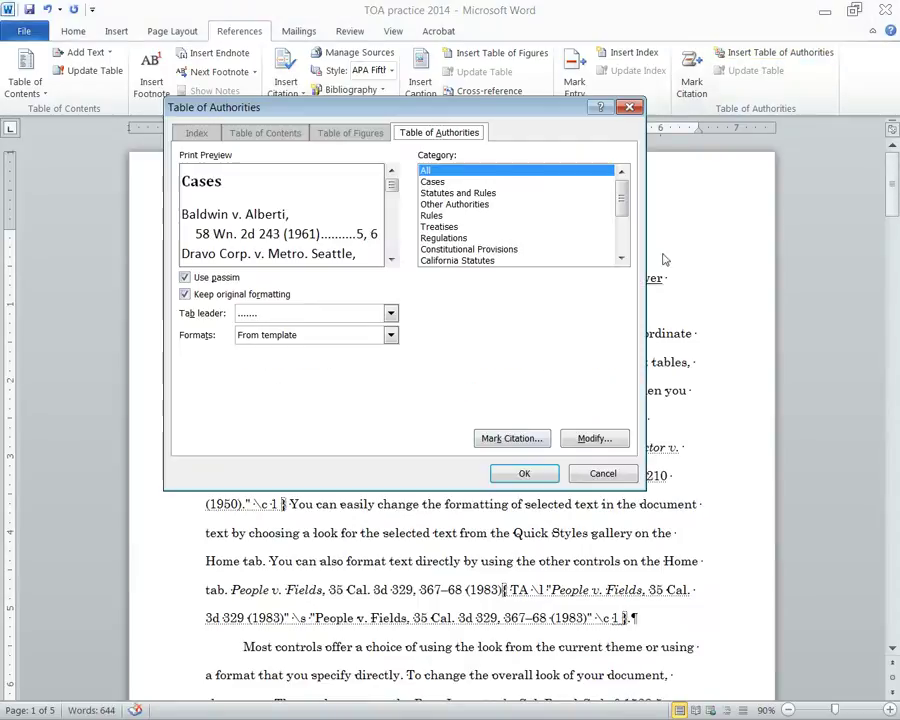
left_click(522, 473)
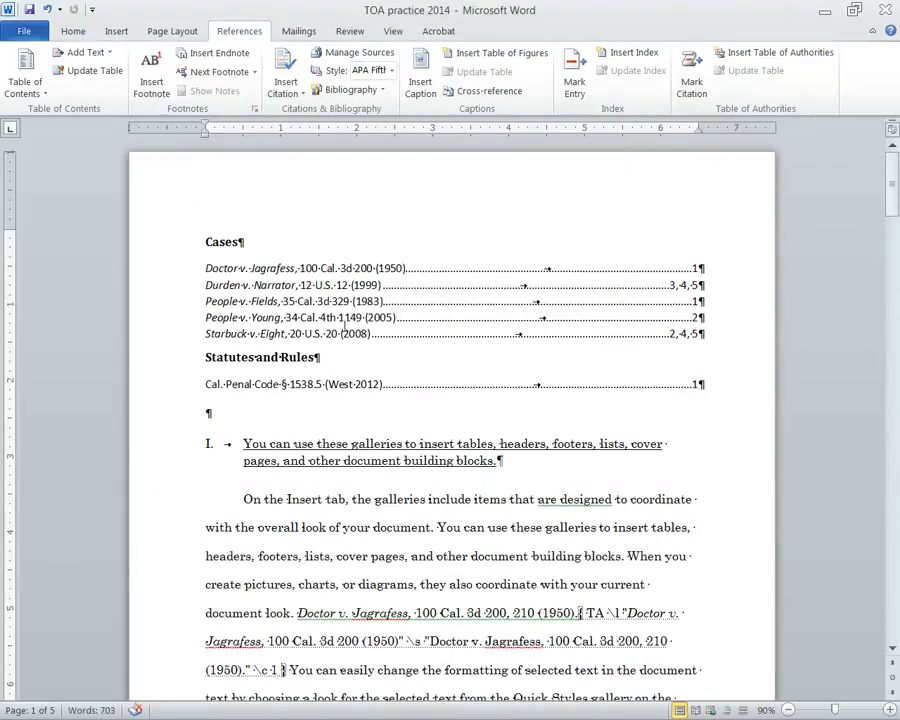
Step: Hide formatting marks and field codes with Ctrl+Shift+8
left_click(72, 30)
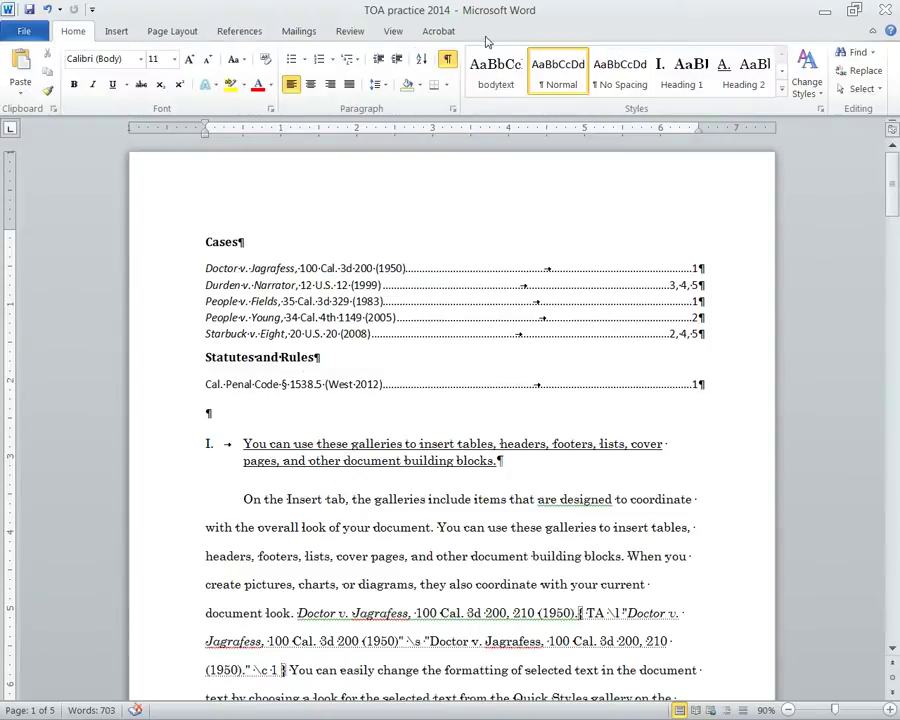
key("ctrl+shift+8")
right_click(281, 380)
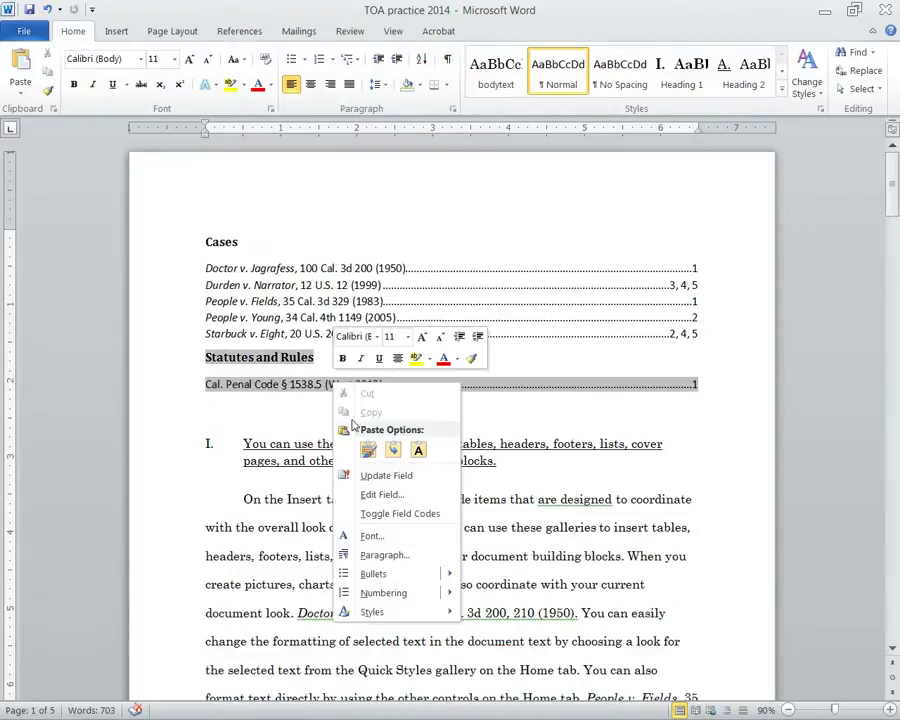
right_click(300, 290)
left_click(292, 380)
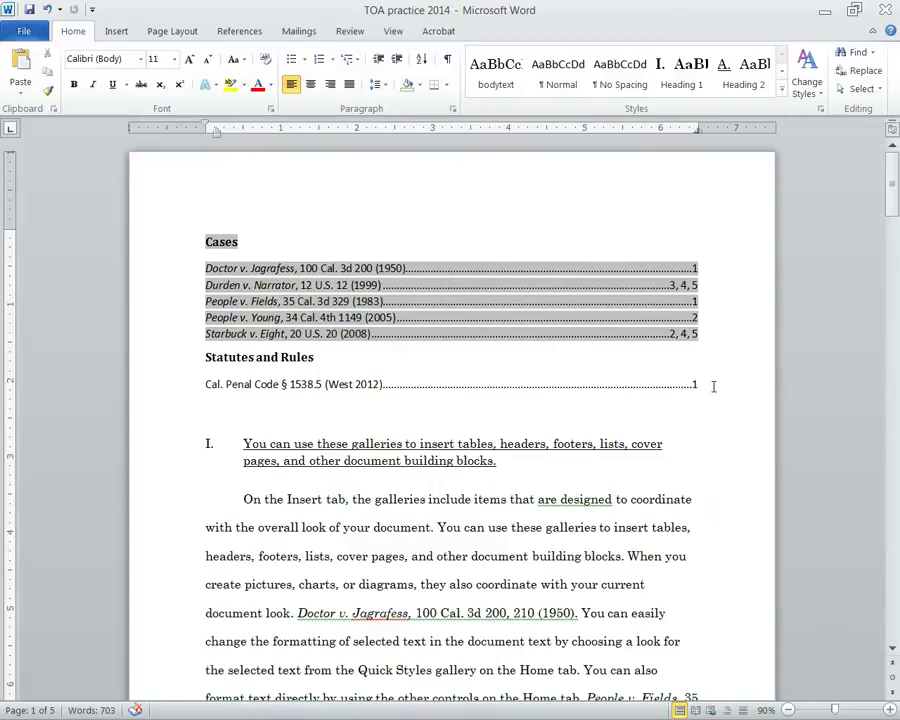
Step: Delete the table of authorities and reinsert it with Cases and Statutes and Rules sections
left_click_drag(713, 386, 151, 245)
key("Delete")
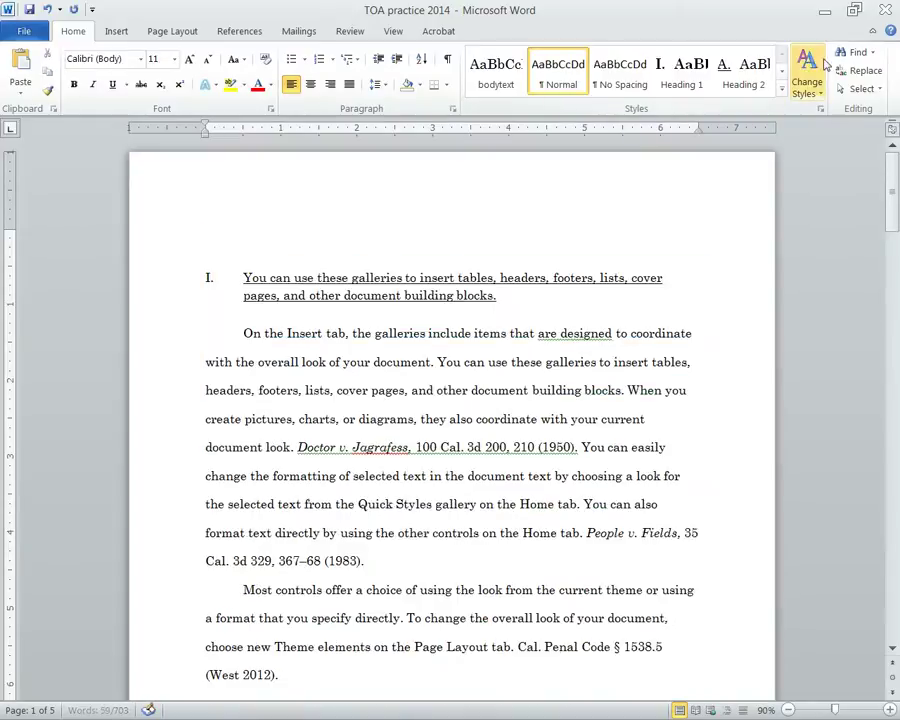
left_click(239, 31)
left_click(792, 51)
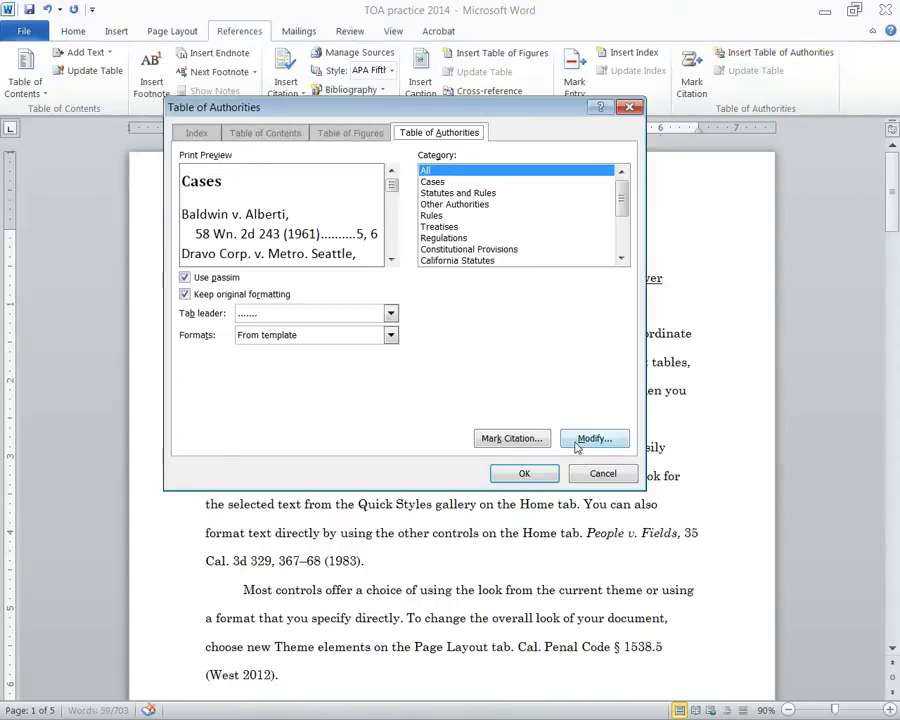
left_click(518, 472)
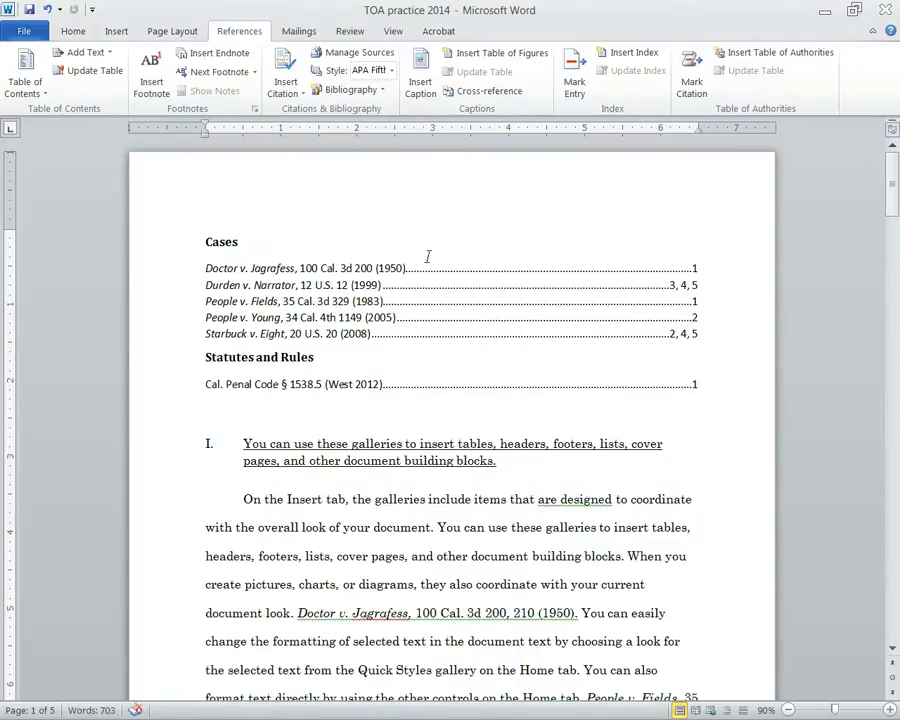
scroll(415, 268, "down", 4)
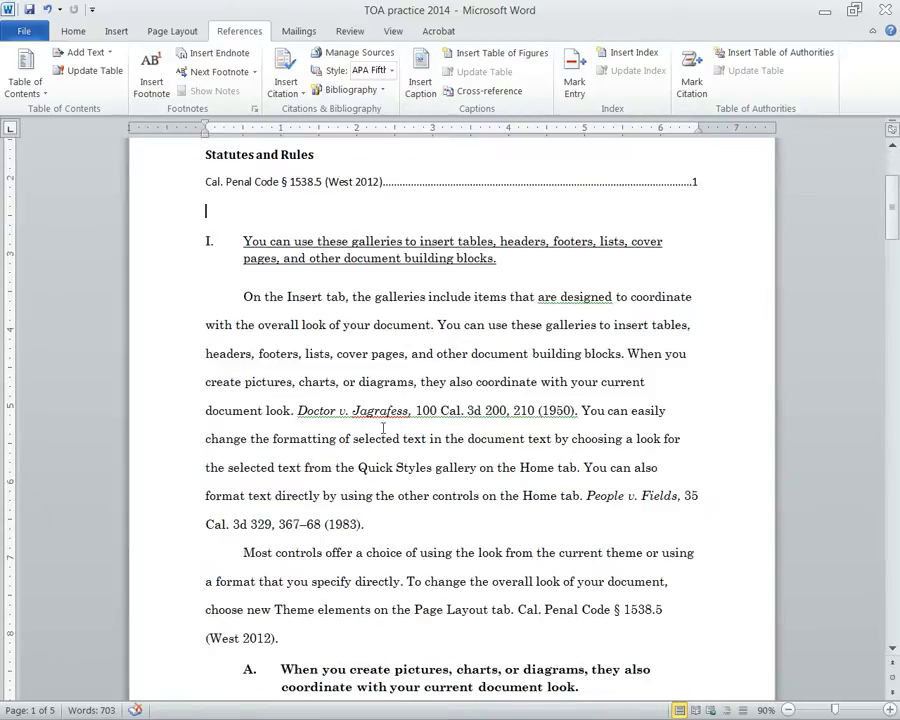
scroll(366, 439, "up", 4)
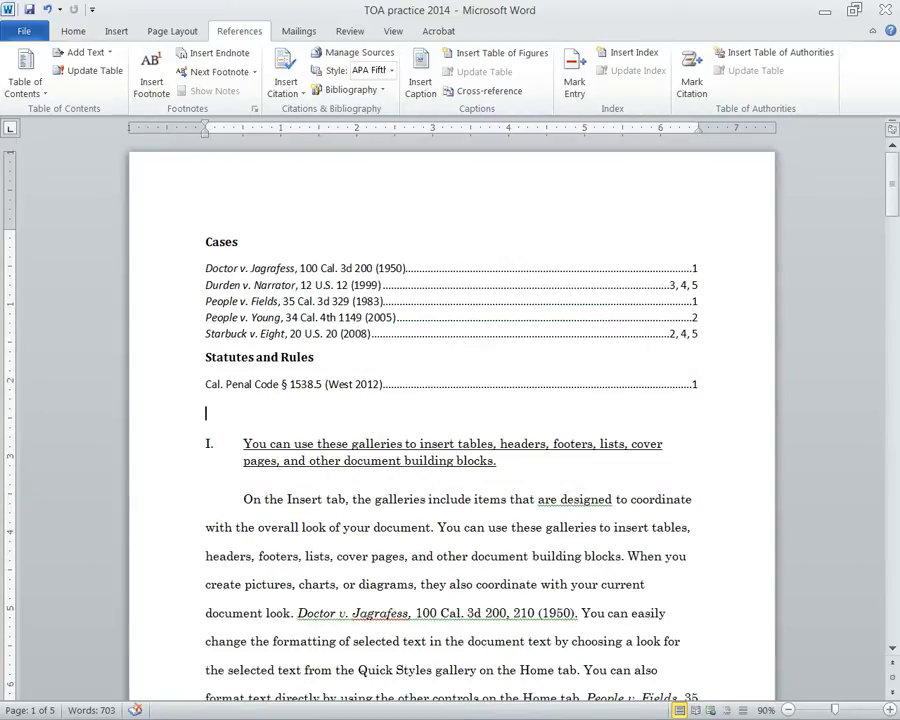